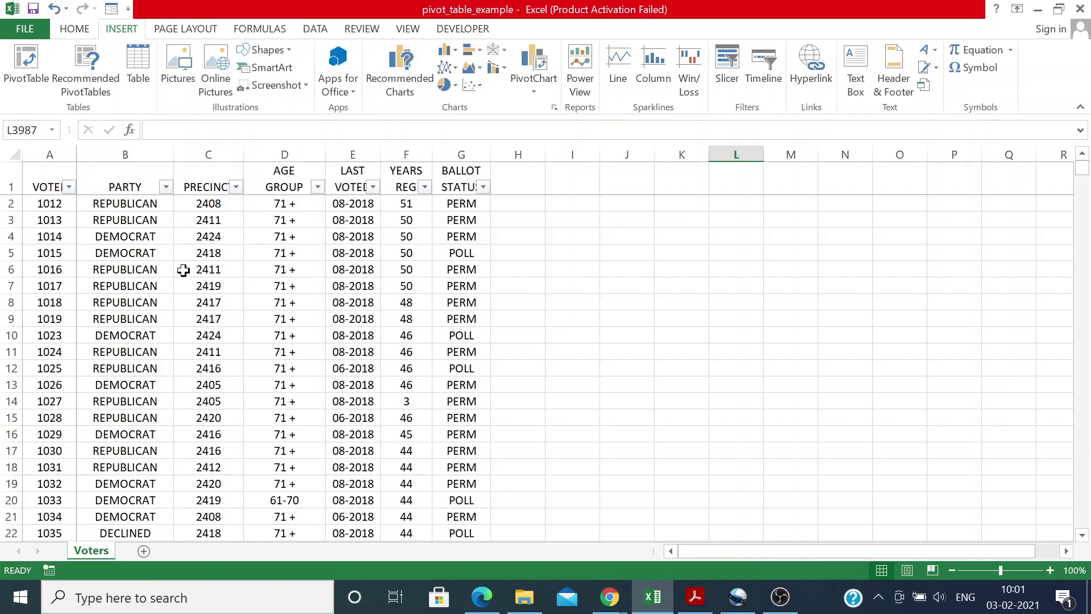
- Browse the voter records from the first row down through the first several hundred rows to examine the data
scroll(199, 291, down, 2)
scroll(199, 291, up, 2)
scroll(196, 295, down, 2)
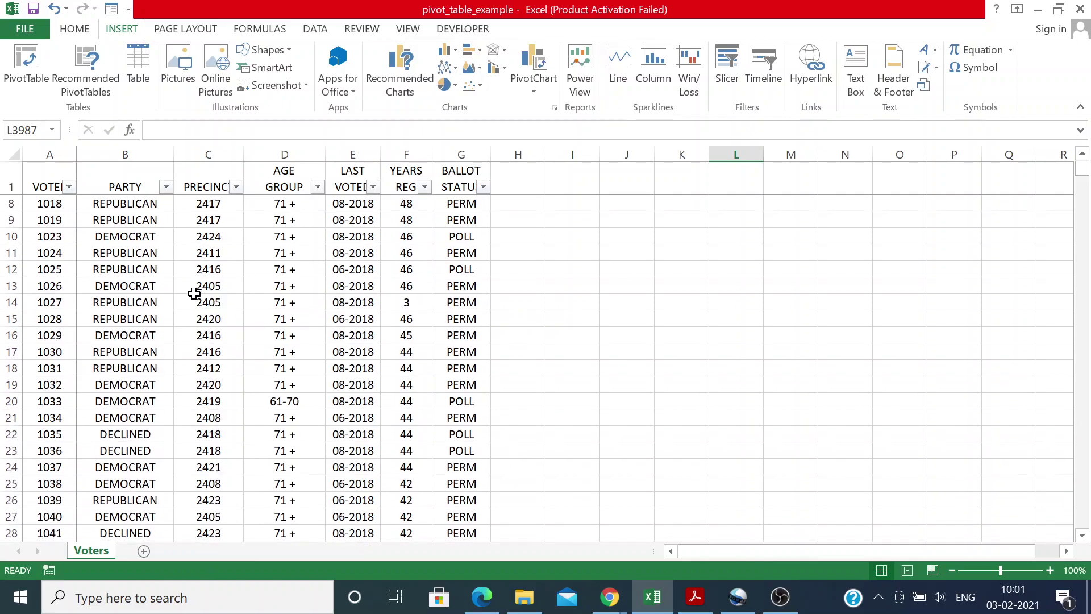
scroll(194, 293, up, 2)
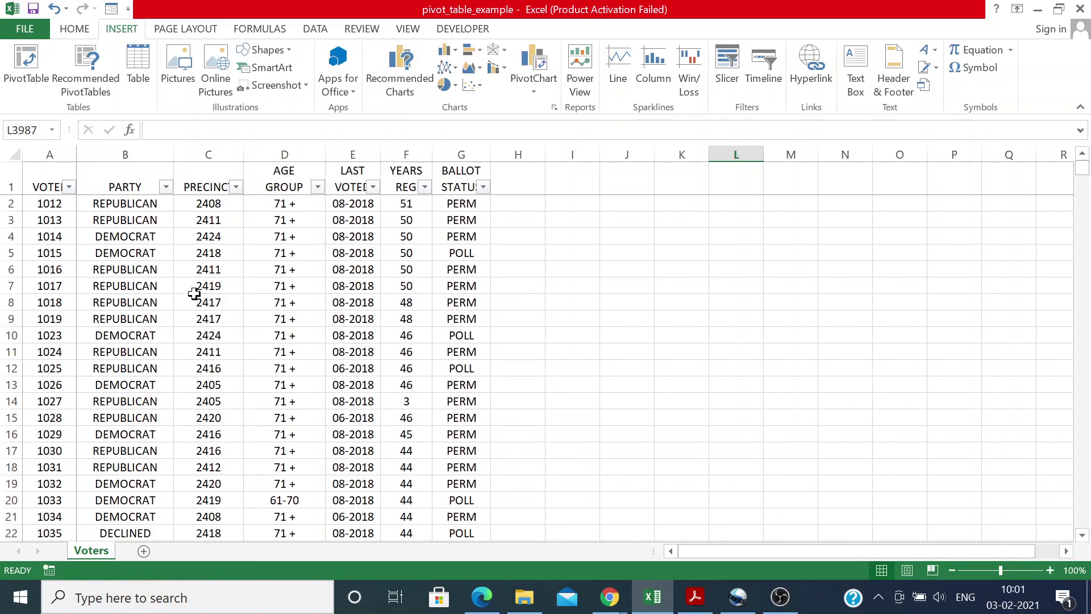
scroll(194, 294, down, 1)
scroll(187, 300, up, 1)
scroll(169, 282, down, 2)
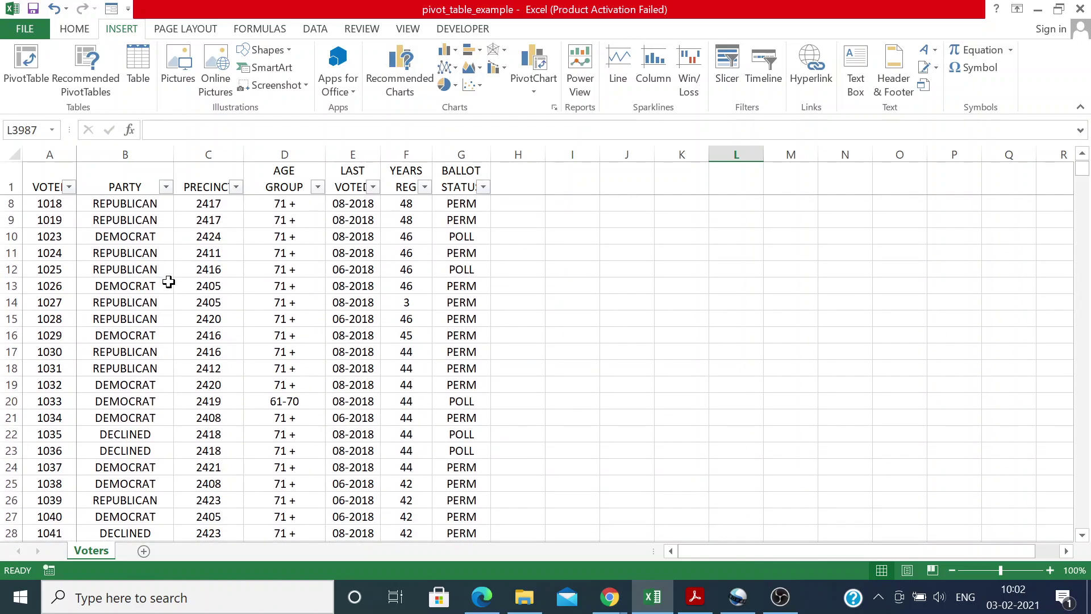
scroll(169, 282, down, 2)
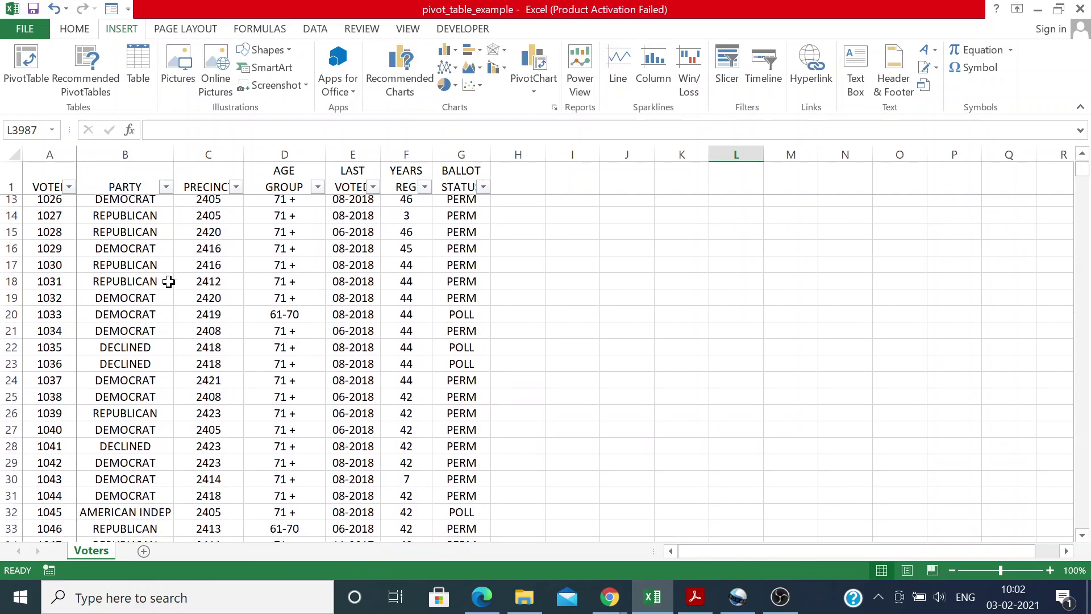
scroll(169, 282, down, 3)
scroll(169, 282, up, 7)
scroll(169, 282, down, 20)
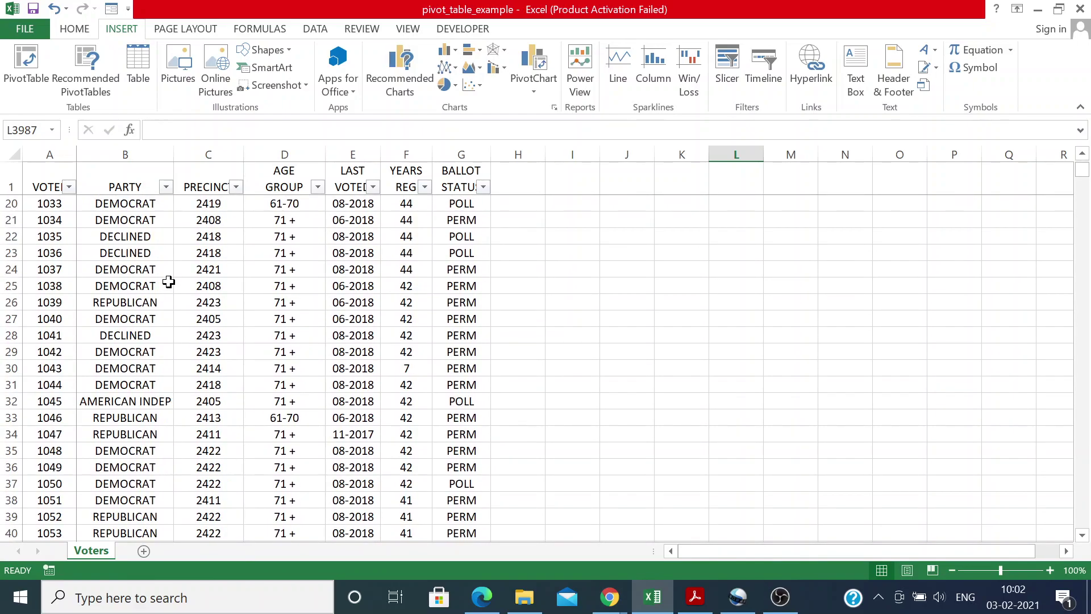
scroll(169, 281, down, 20)
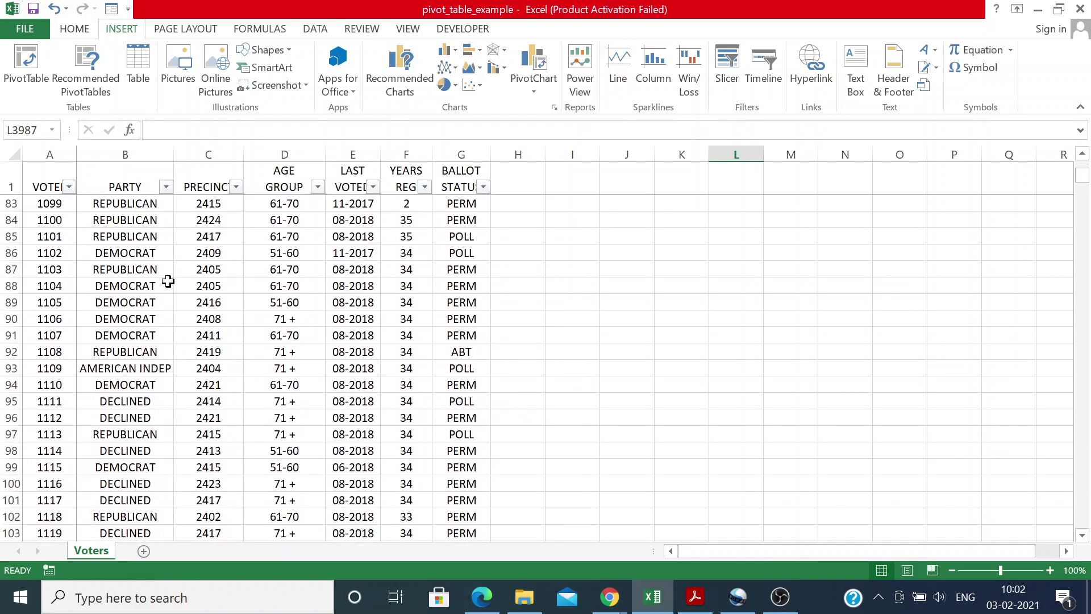
scroll(168, 281, down, 20)
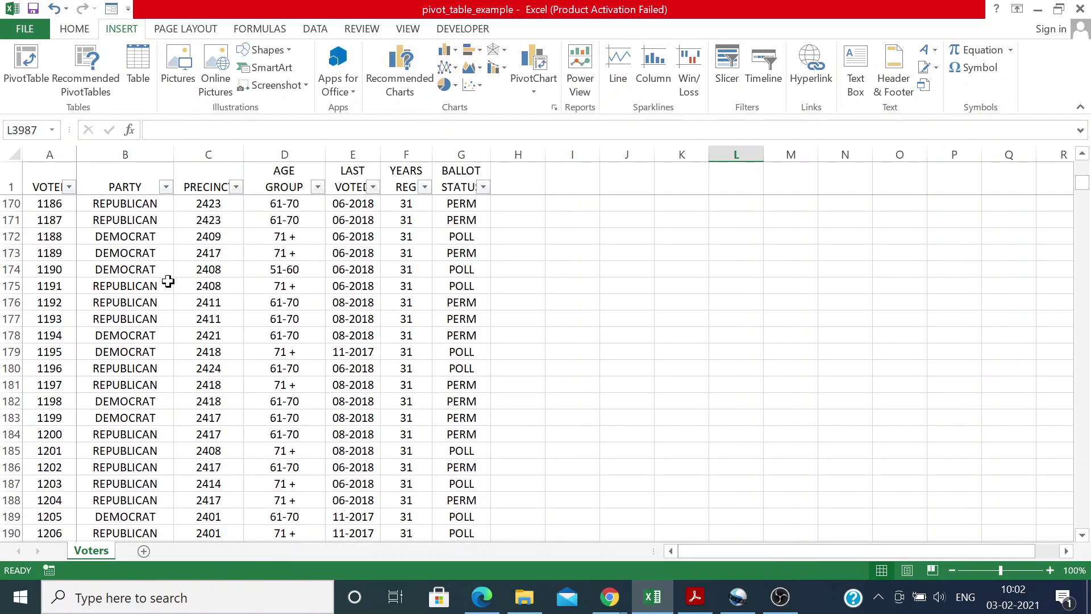
scroll(168, 281, down, 20)
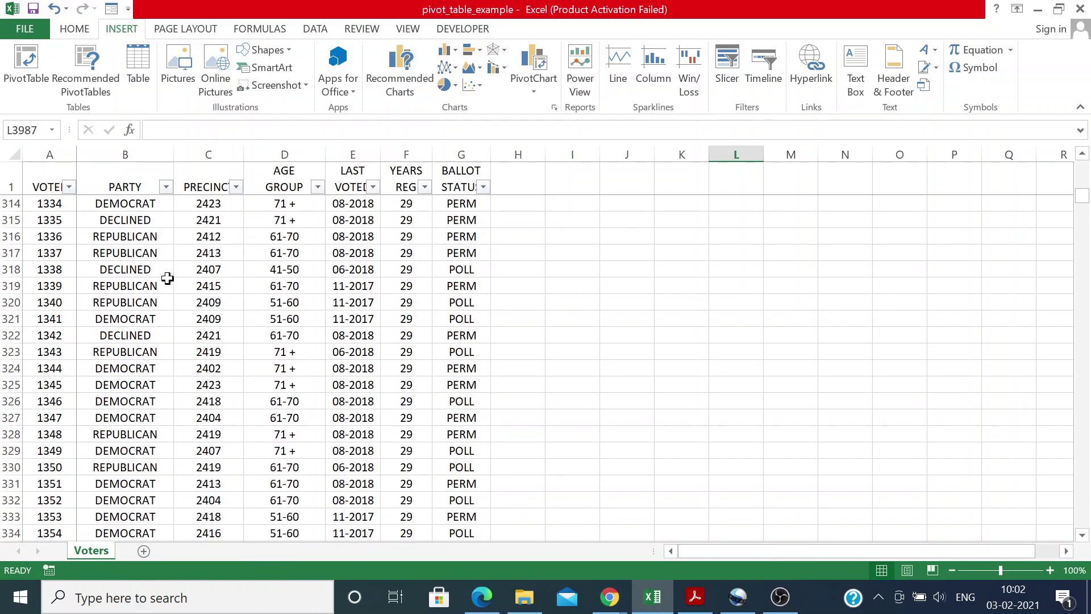
scroll(163, 283, down, 20)
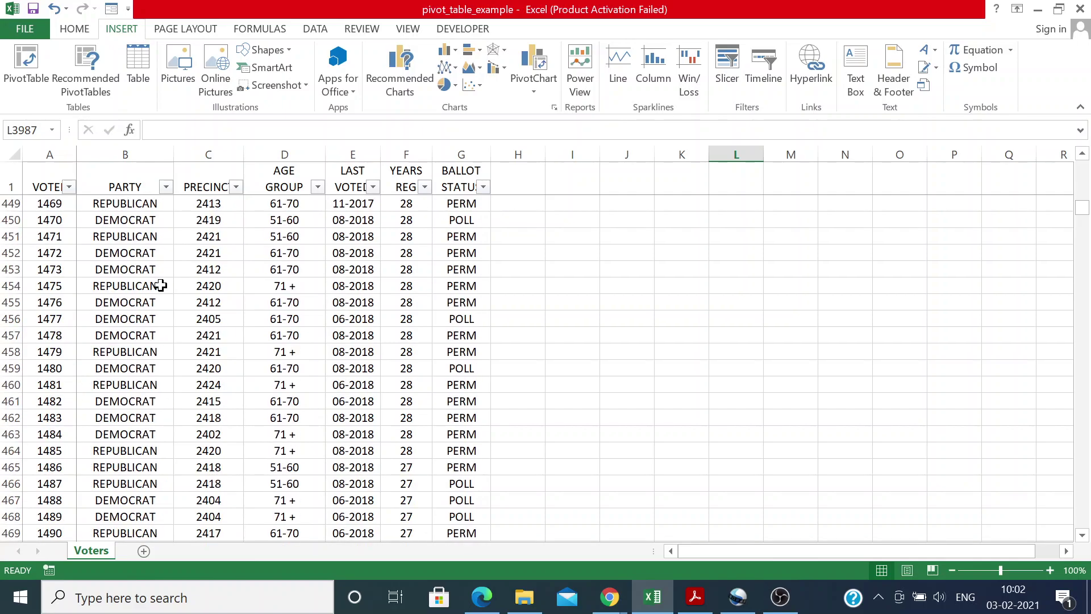
scroll(155, 302, down, 20)
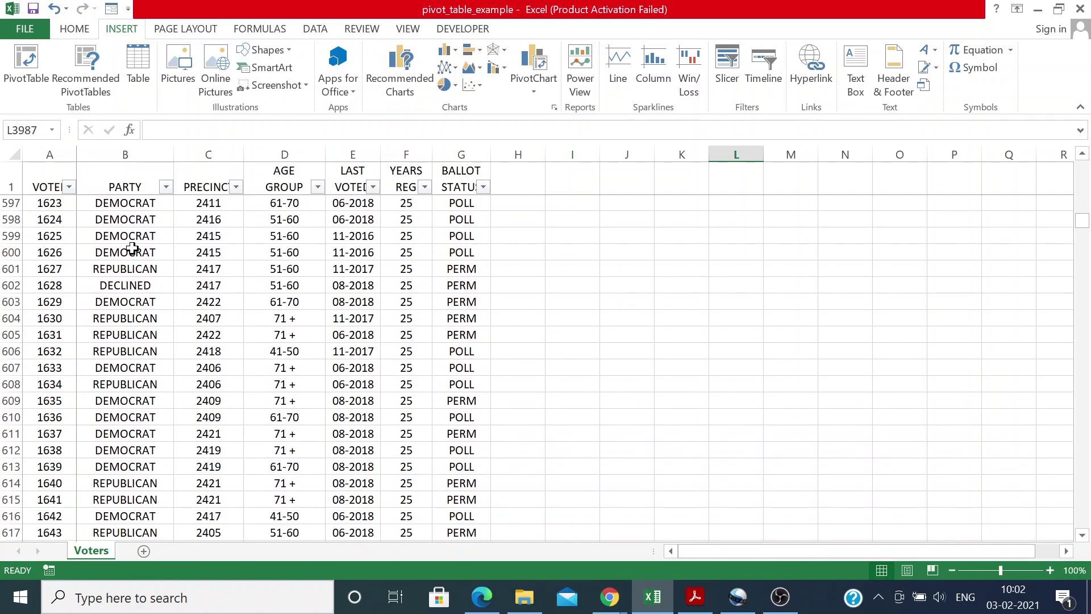
- Check the last rows of the voter list to see where the data ends, and return to the first record
drag(1082, 227, 1090, 551)
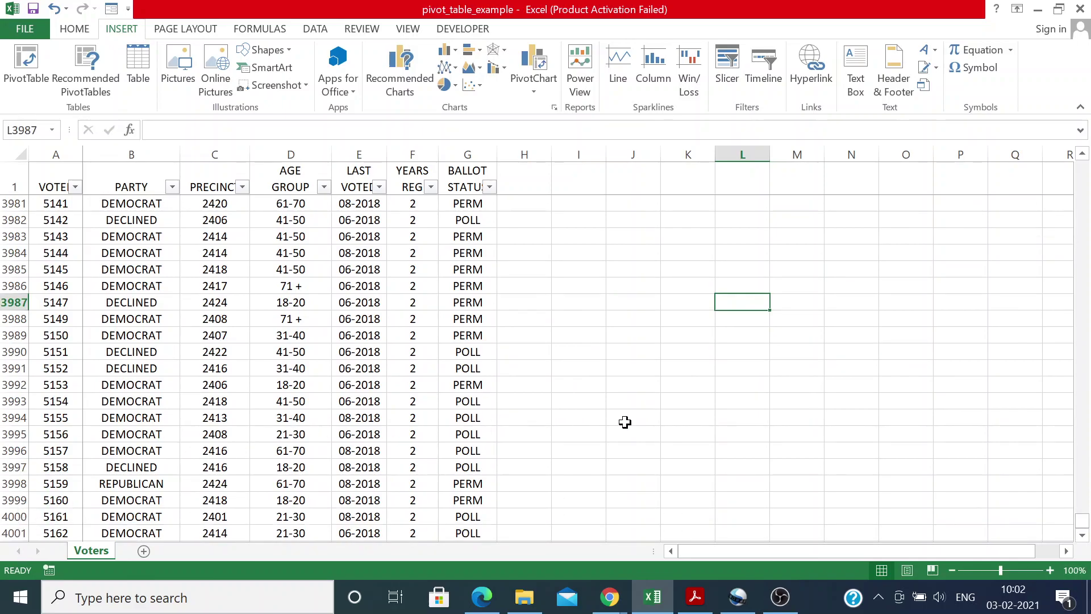
scroll(152, 365, up, 14)
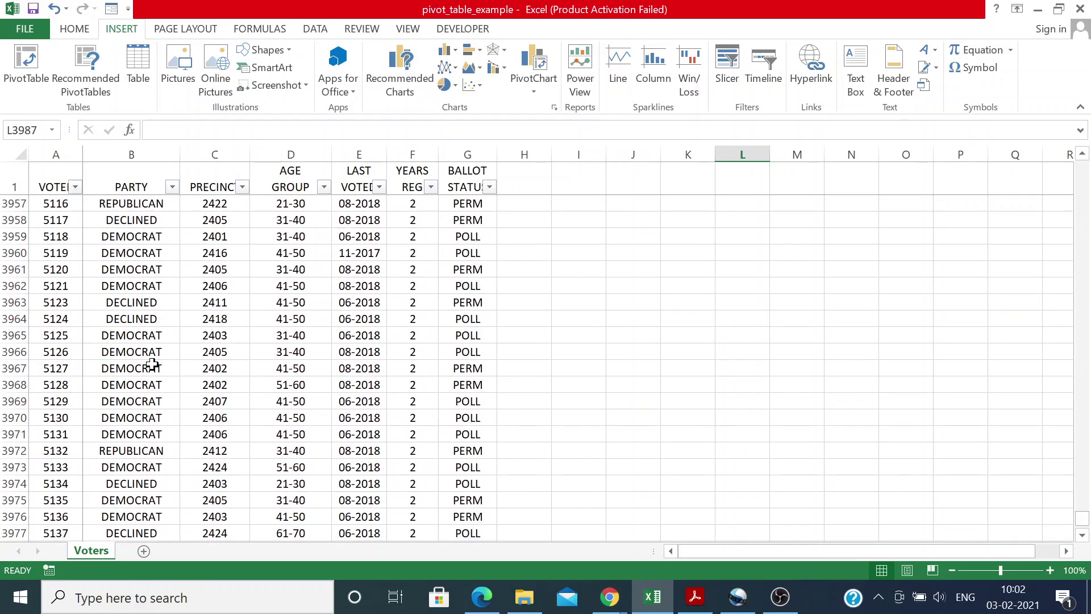
scroll(153, 366, up, 20)
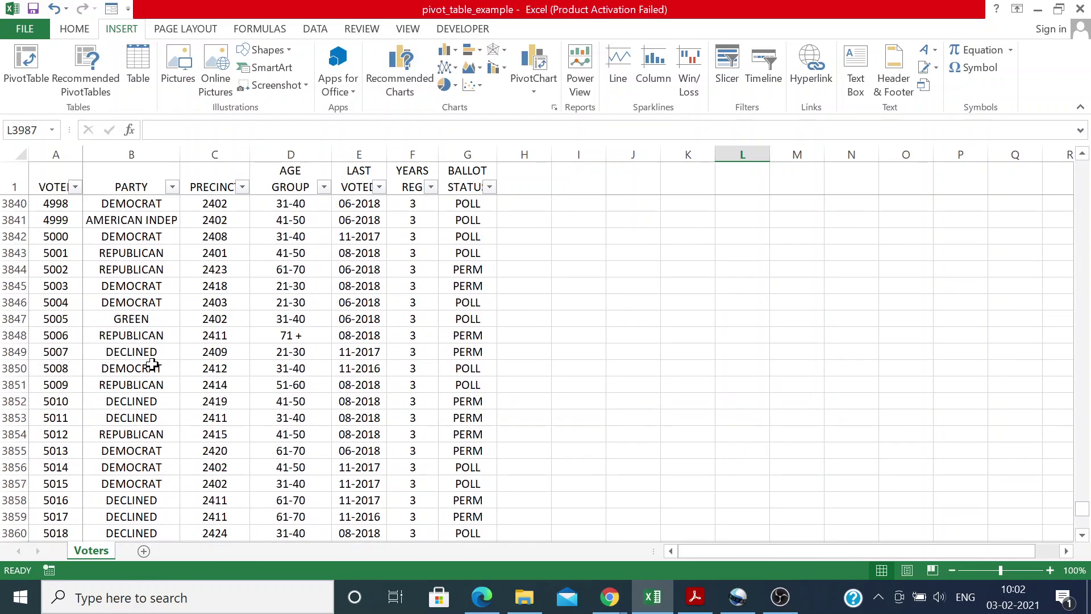
scroll(152, 365, up, 20)
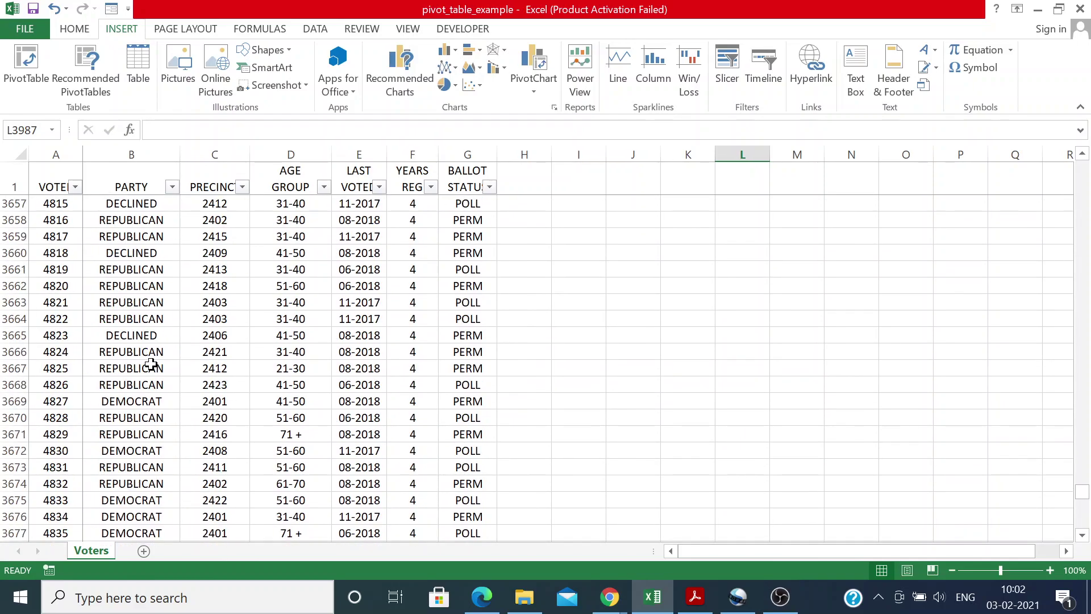
drag(1082, 487, 1082, 168)
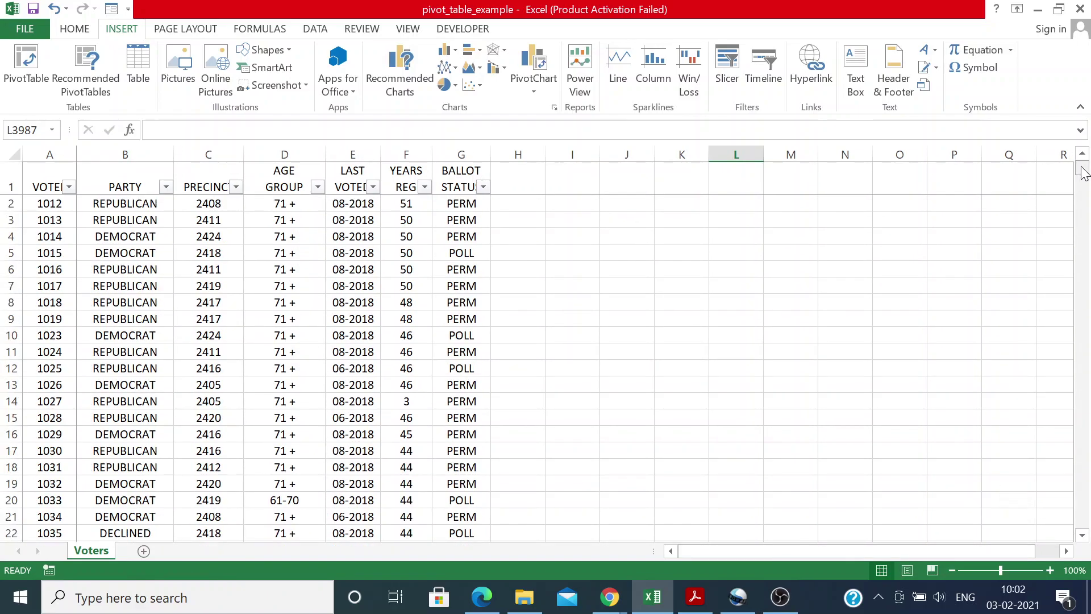
- Examine the first voter record in row 2 and the VOTER, PARTY, PRECINCT and AGE GROUP columns
click(12, 204)
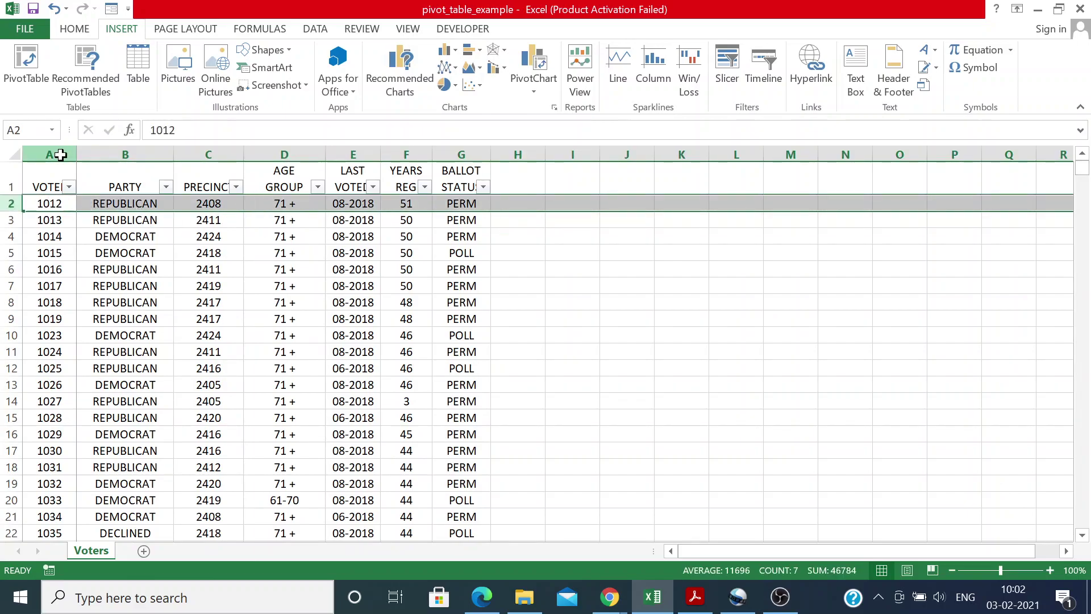
drag(53, 153, 103, 149)
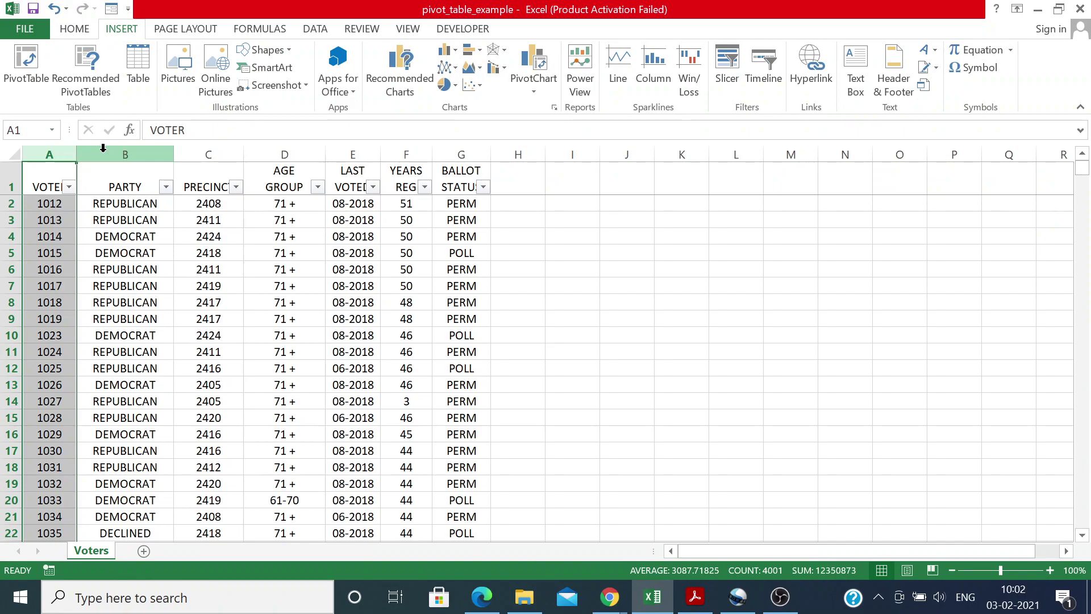
click(142, 154)
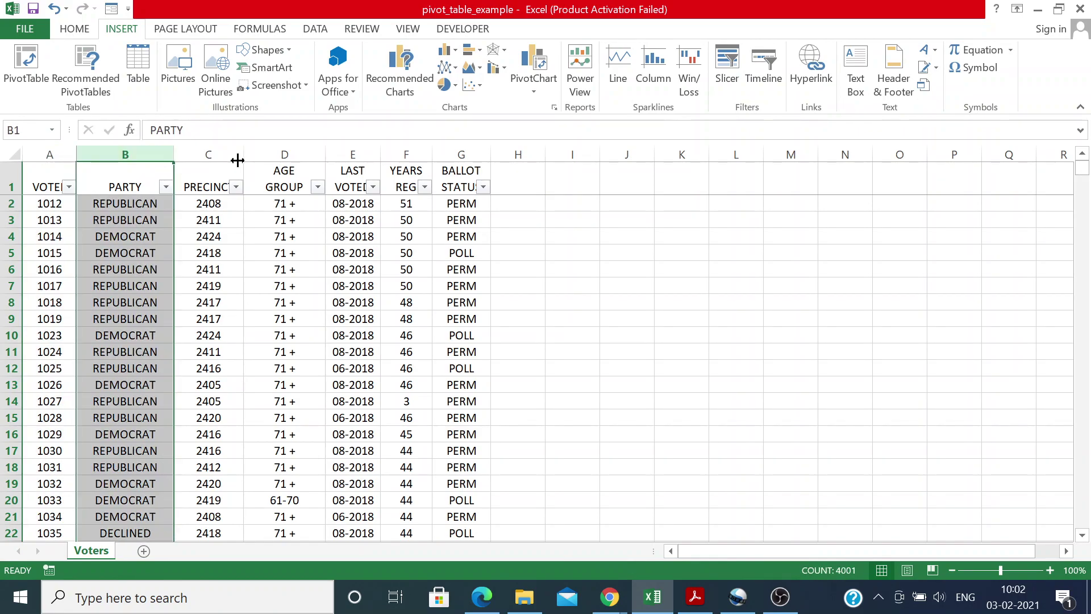
click(228, 153)
click(288, 152)
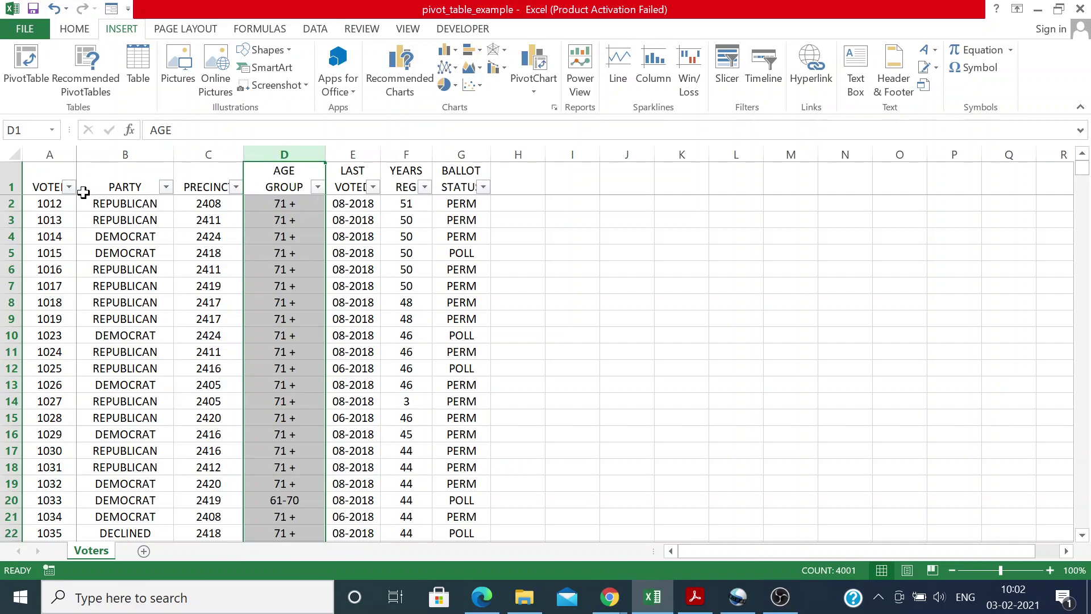
- Review every data column one by one, from VOTER, PARTY and PRECINCT through AGE GROUP, LAST VOTED, YEARS REG and BALLOT STATUS
click(48, 158)
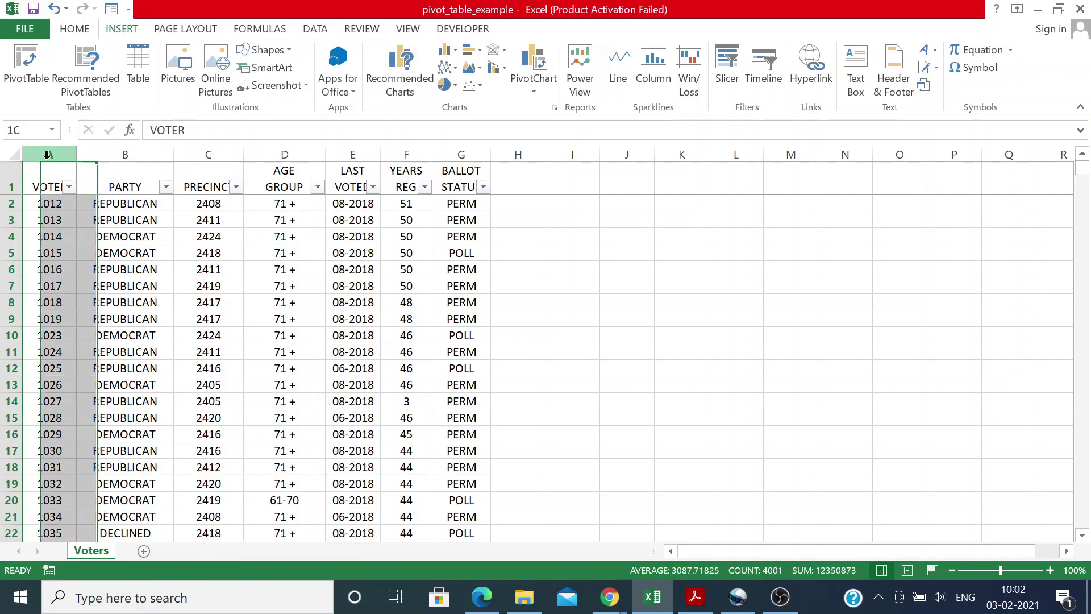
click(137, 154)
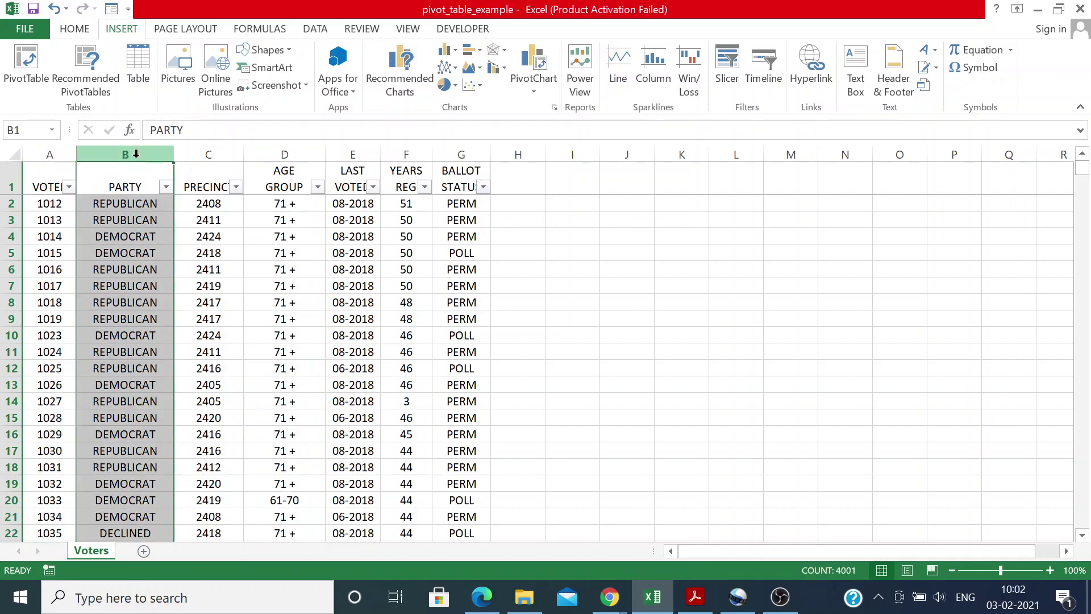
click(214, 166)
click(213, 165)
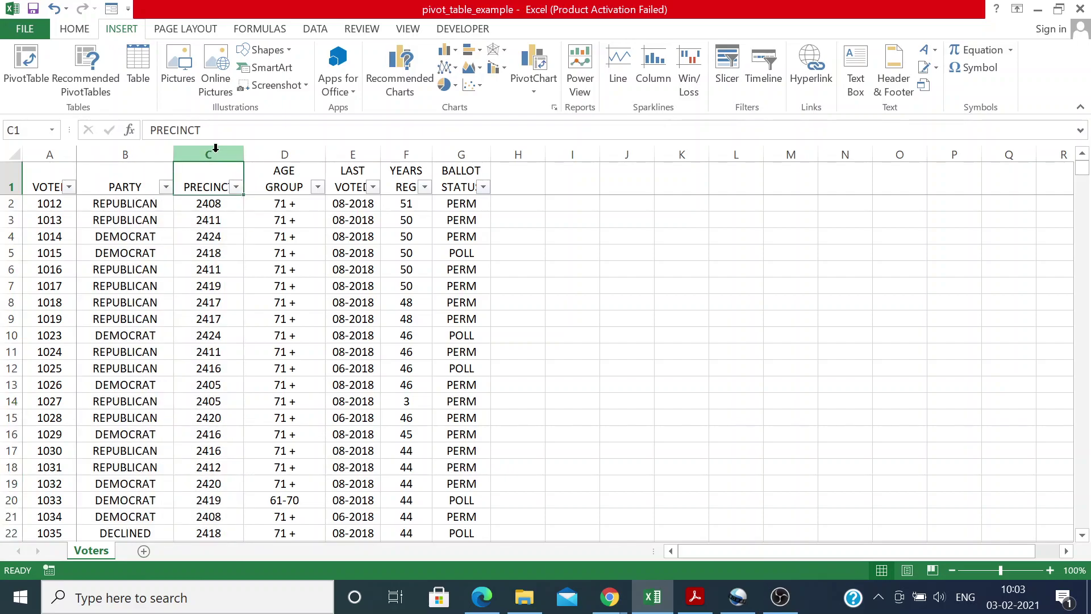
click(215, 147)
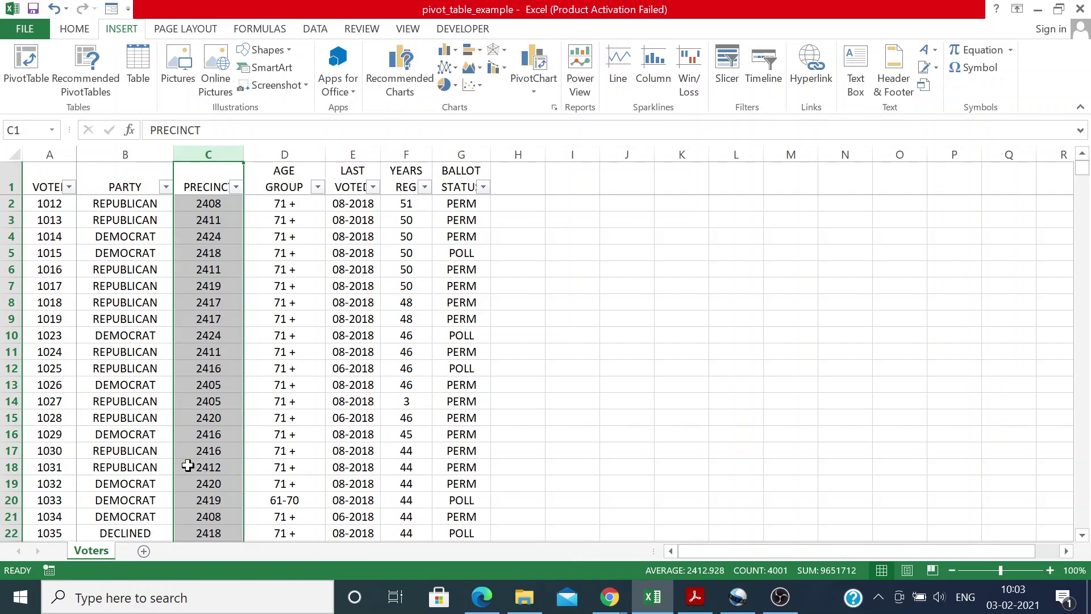
click(302, 166)
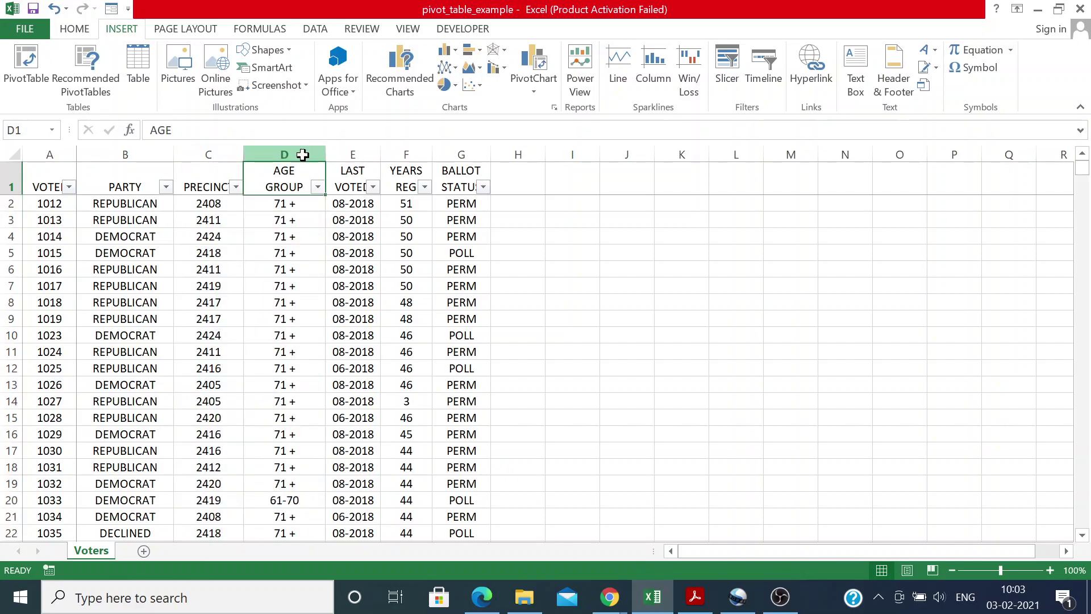
click(303, 154)
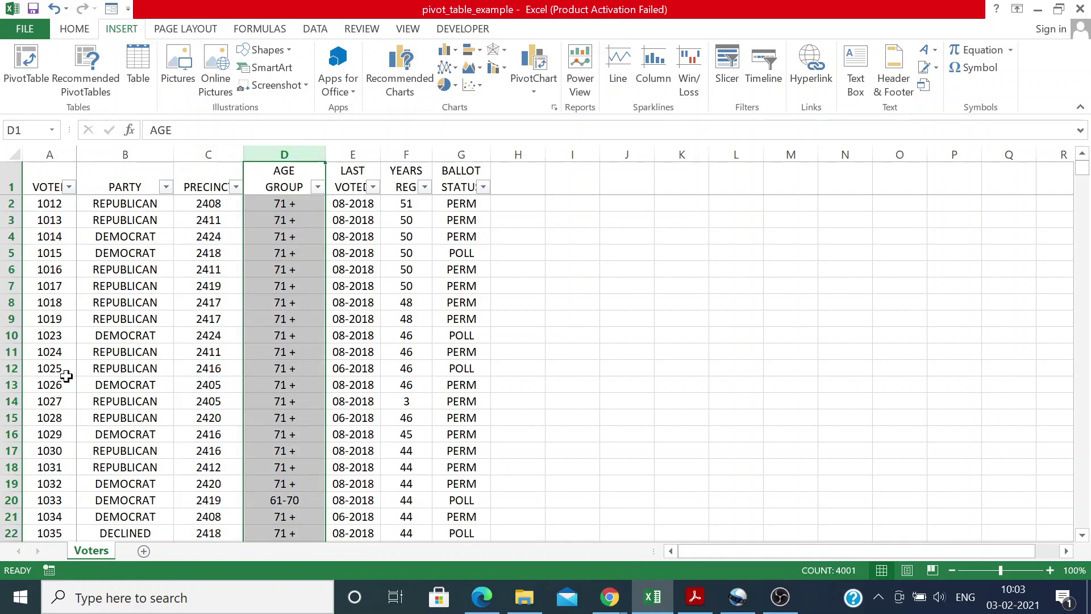
click(353, 154)
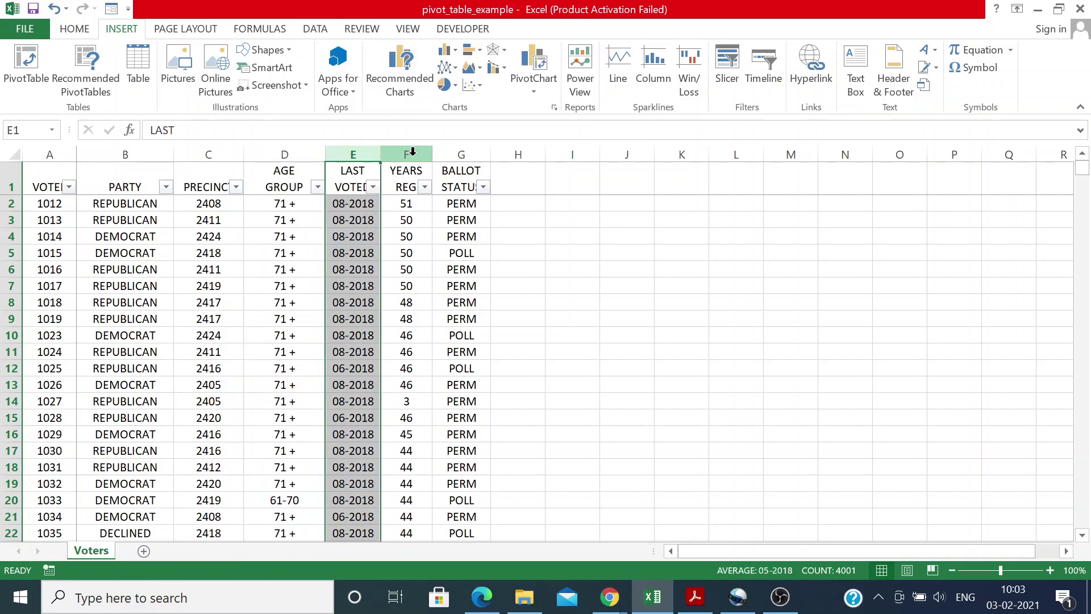
click(412, 152)
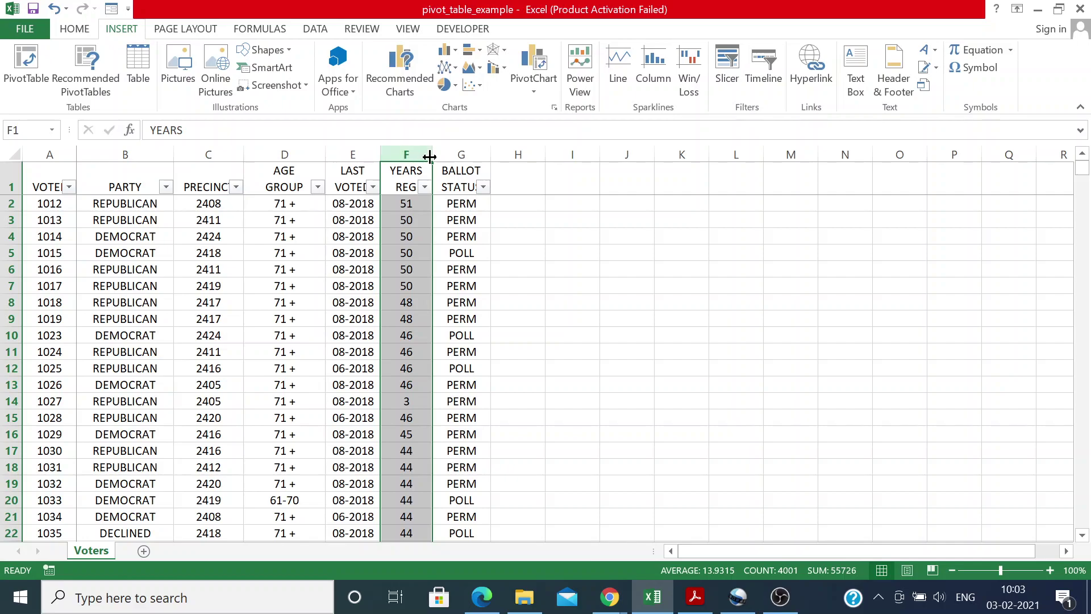
drag(433, 158, 468, 157)
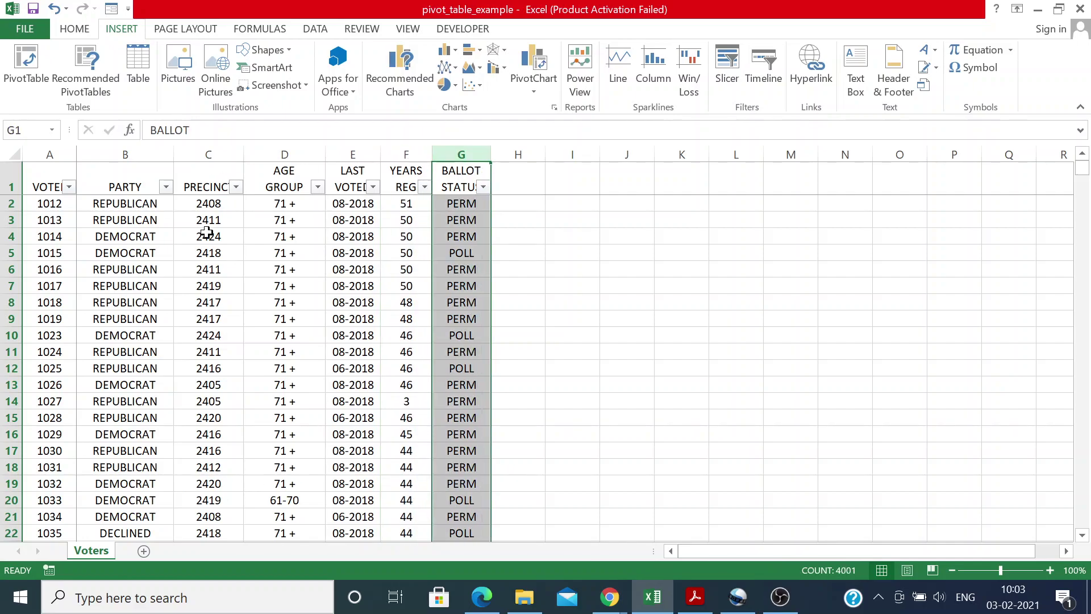
- Skim the voter rows again and inspect individual PARTY and PRECINCT entries in cells B3 and C2
scroll(238, 433, down, 6)
scroll(239, 433, down, 20)
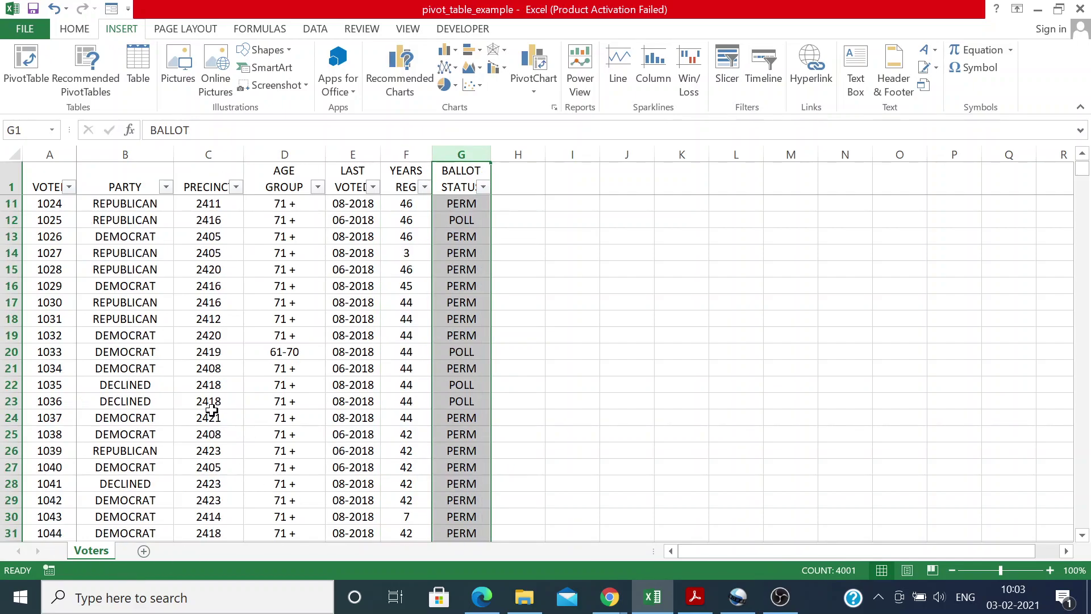
scroll(208, 409, down, 20)
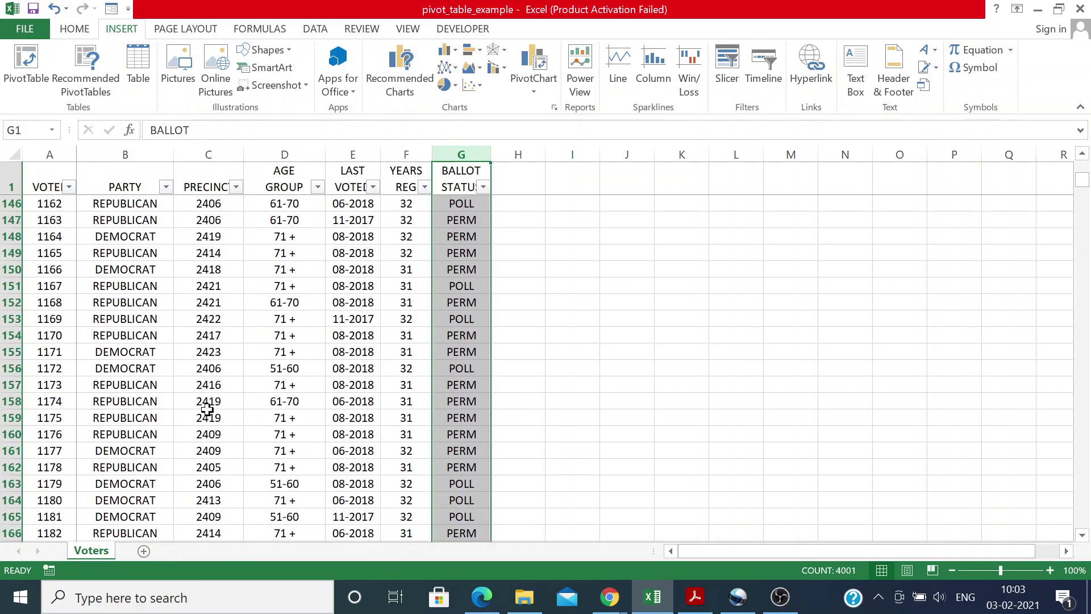
scroll(206, 410, up, 20)
scroll(206, 409, up, 20)
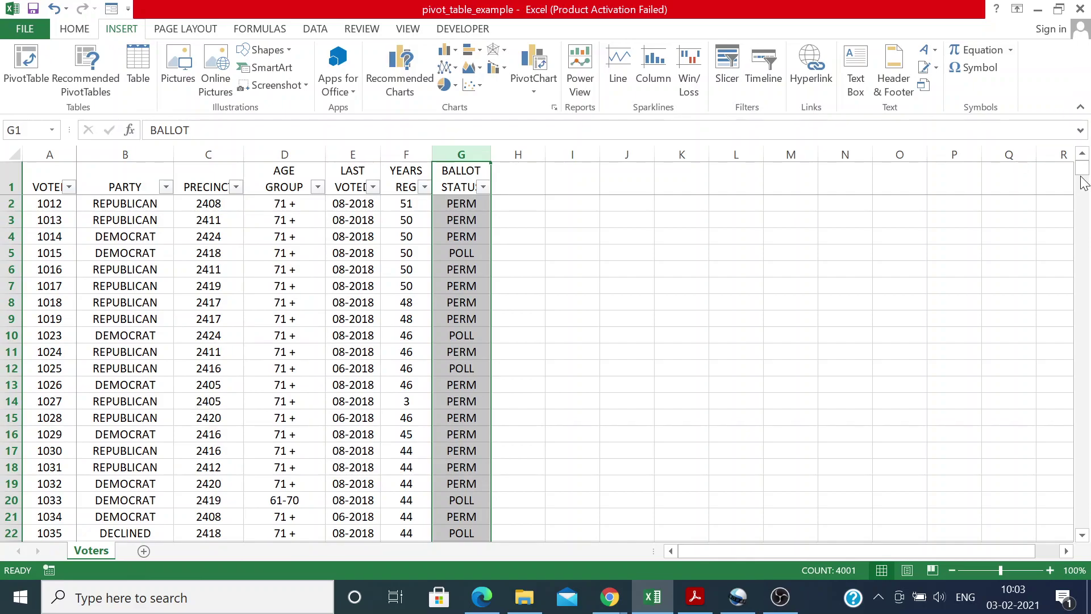
scroll(1083, 169, down, 7)
scroll(1083, 169, down, 20)
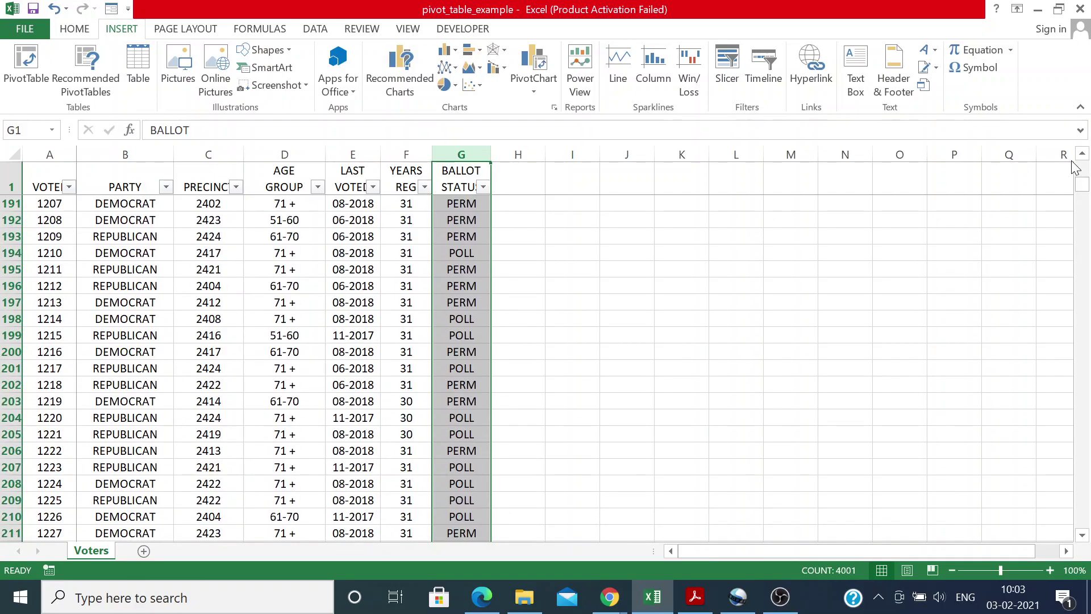
drag(1082, 198, 1083, 166)
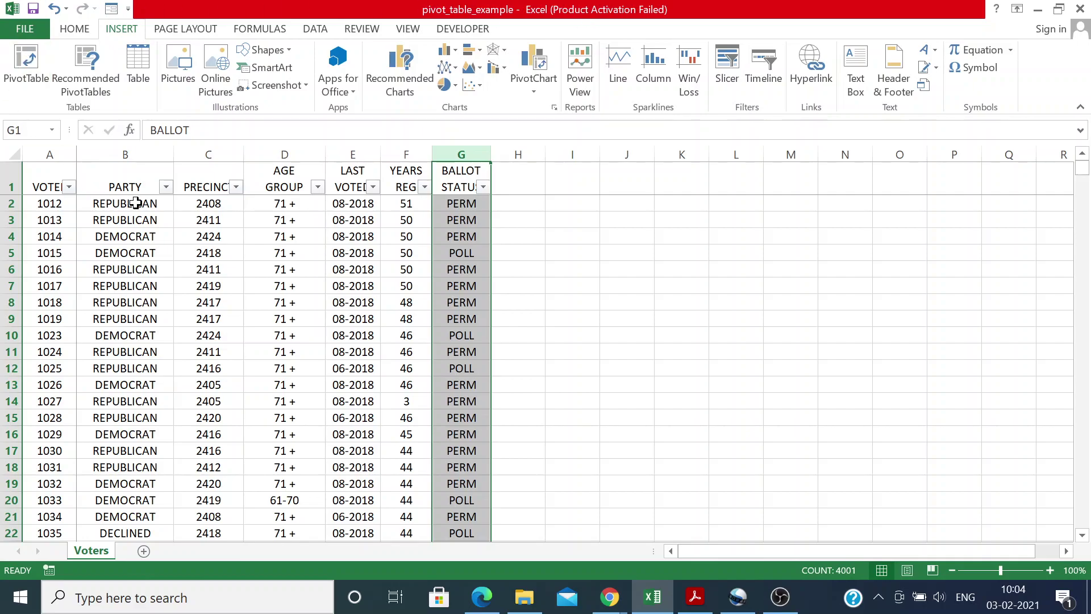
click(149, 221)
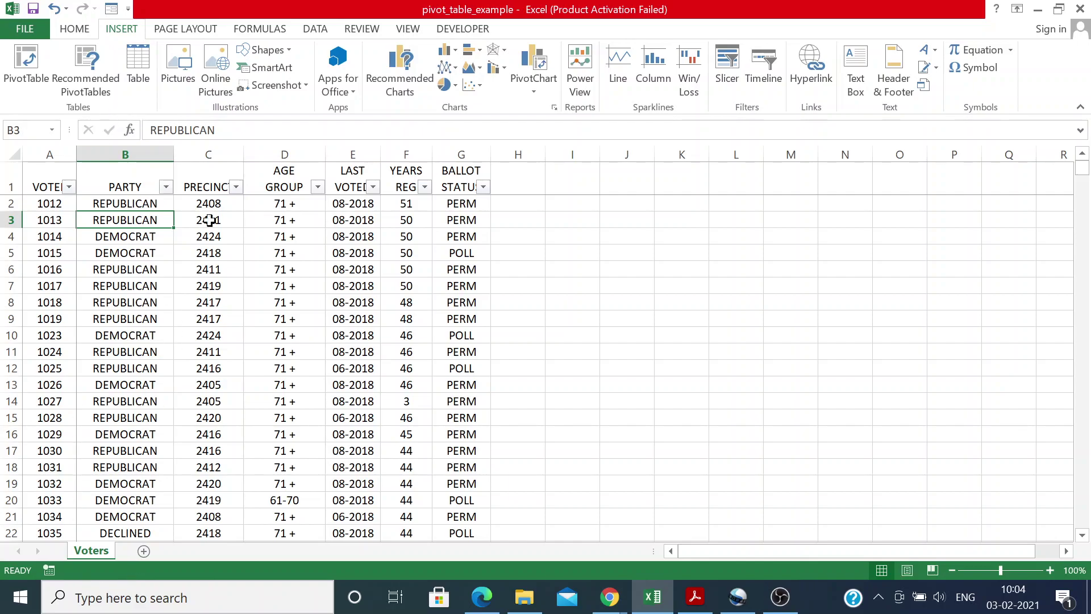
click(221, 206)
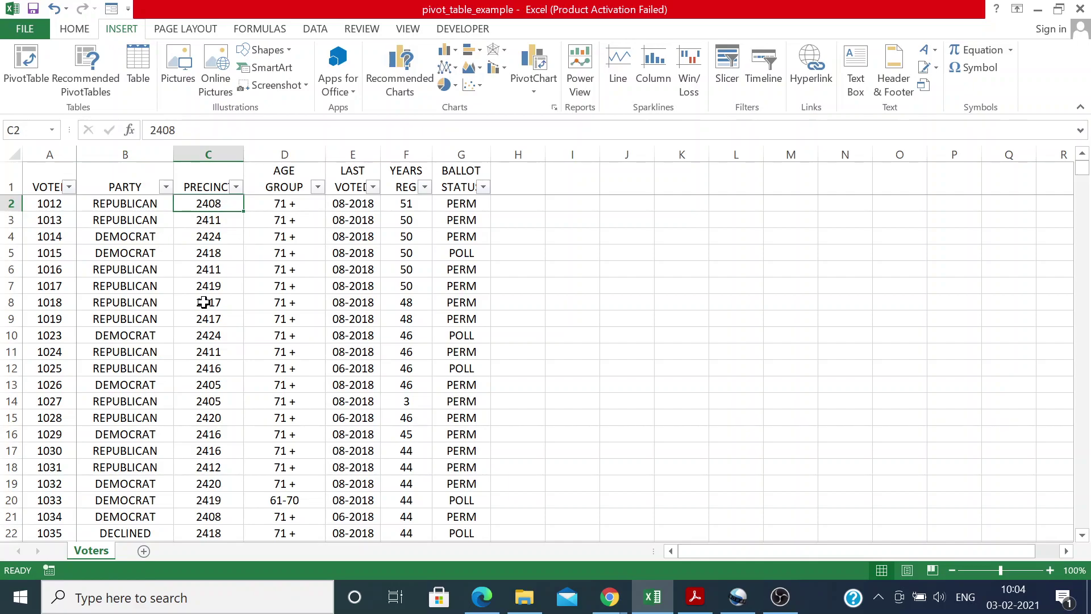
- Insert a blank column before the PRECINCT column in the Voters sheet
scroll(217, 251, down, 1)
scroll(216, 278, up, 1)
click(74, 29)
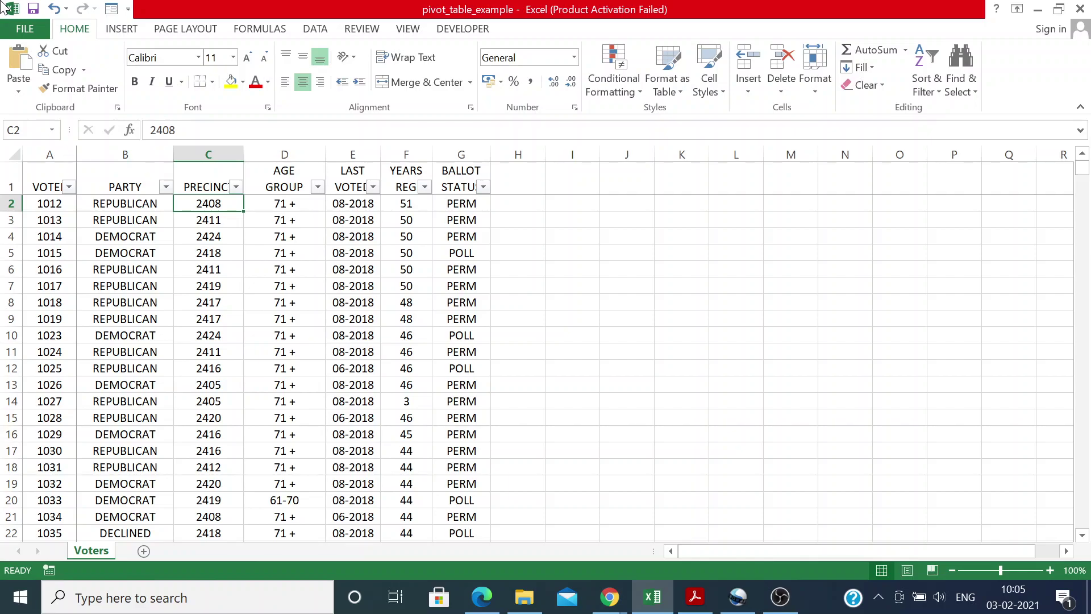
click(206, 146)
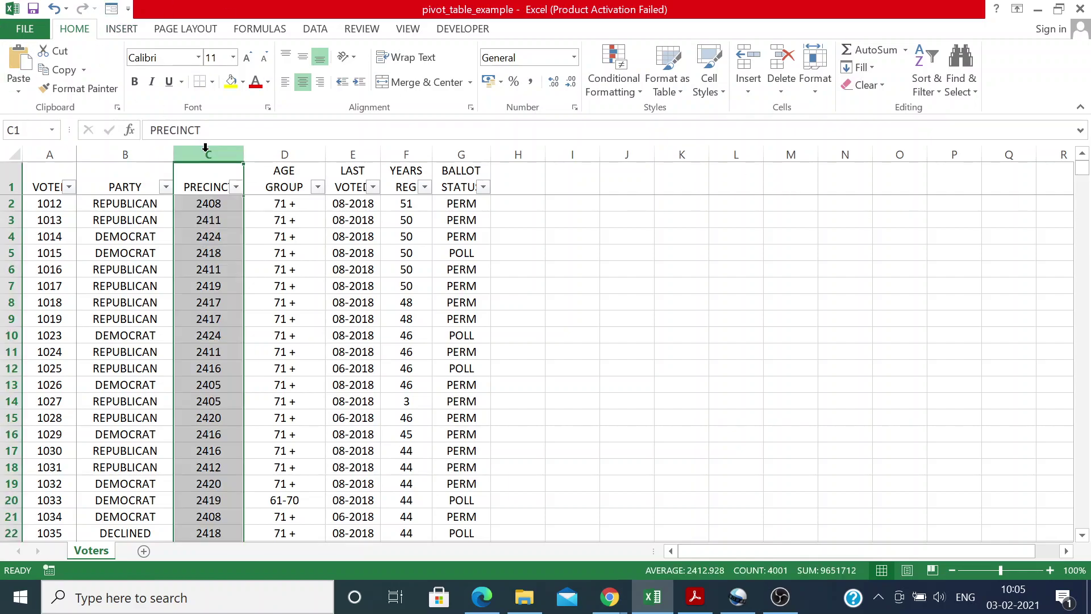
right_click(206, 146)
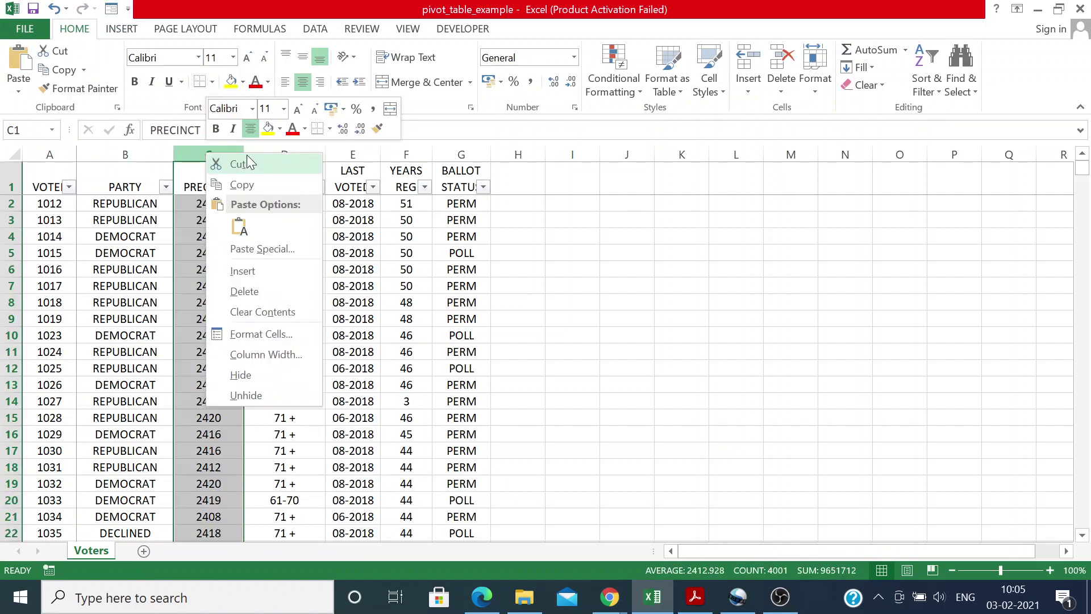
click(285, 271)
click(248, 231)
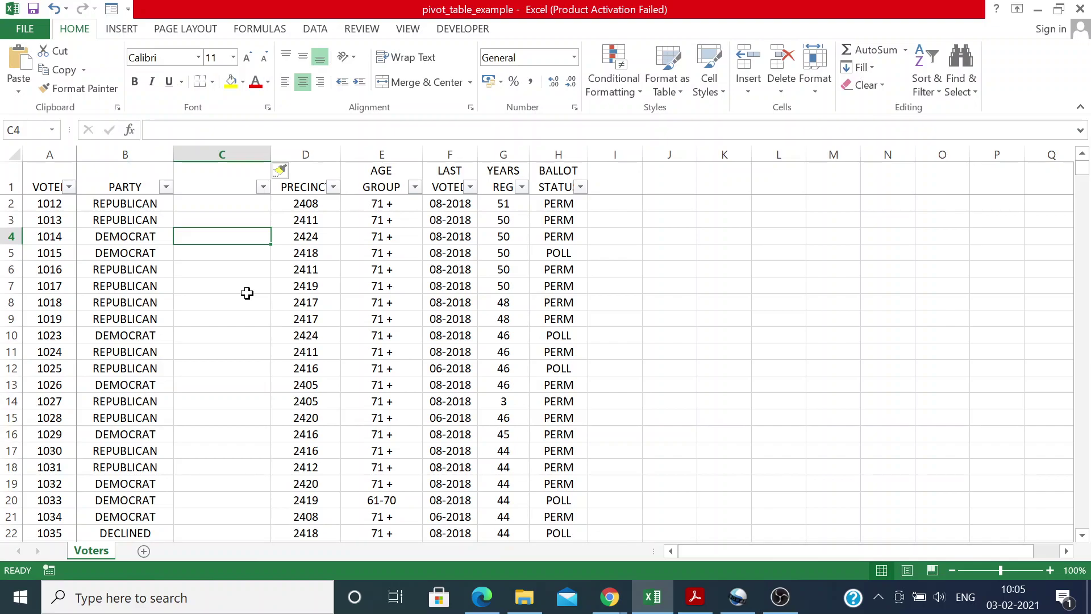
- Delete the blank column C between PARTY and PRECINCT
click(244, 153)
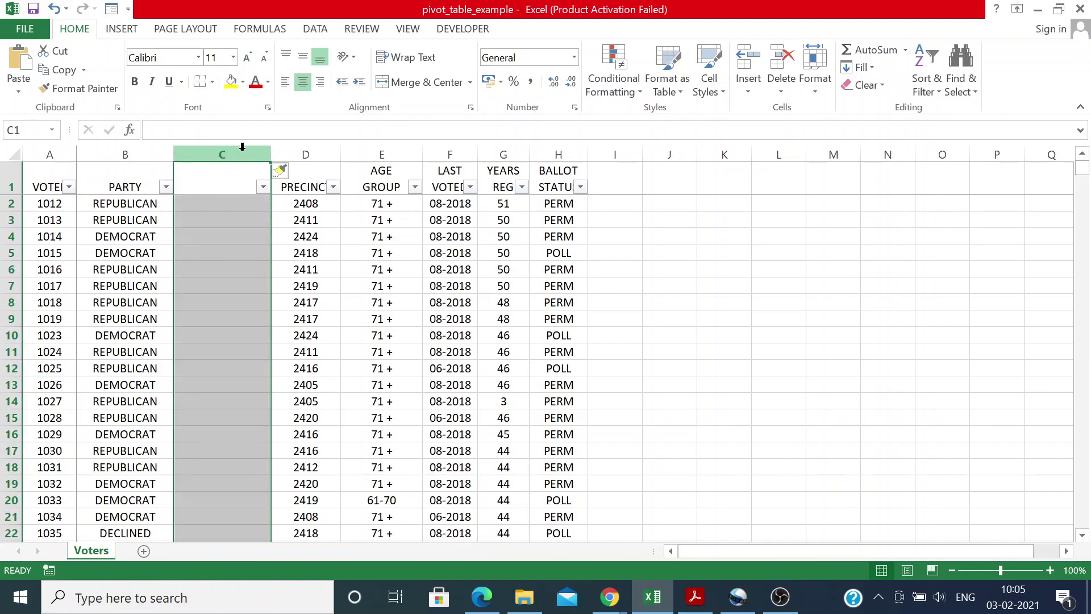
right_click(243, 155)
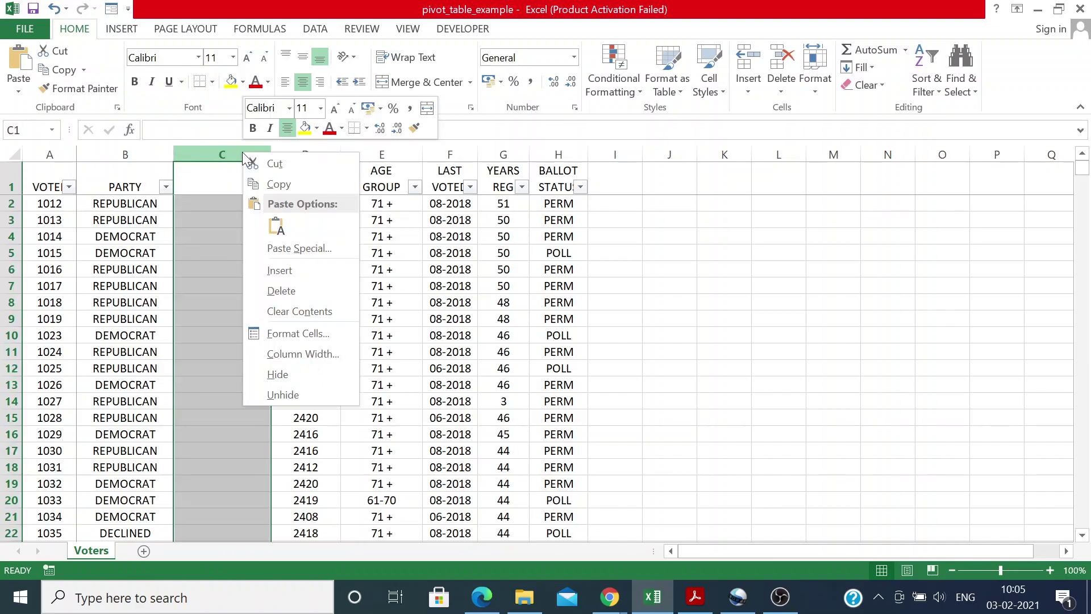
click(312, 286)
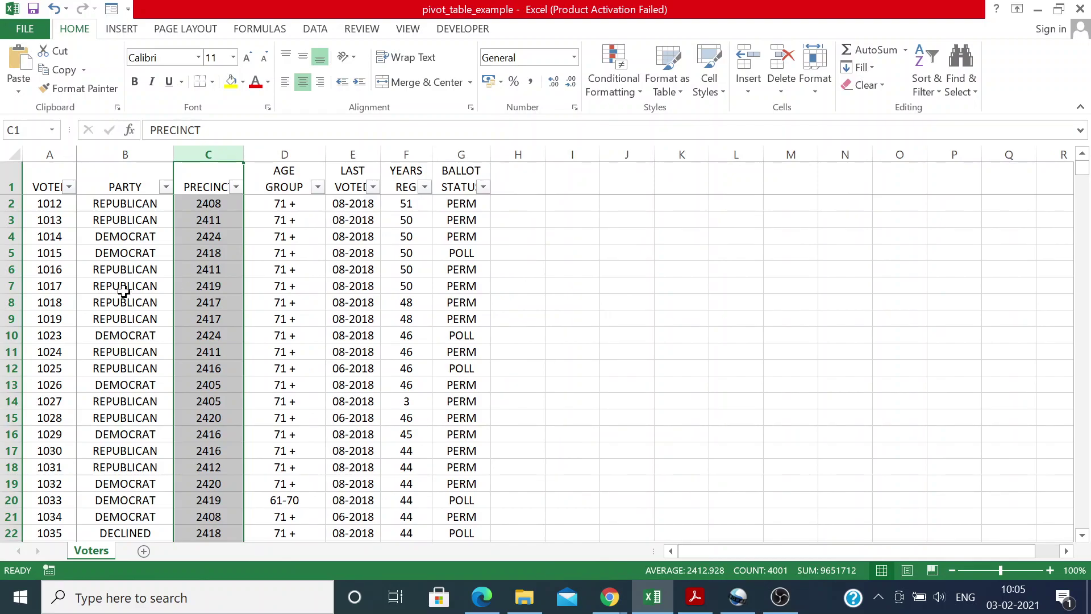
- Look over the voter rows again and check the PRECINCT entries in cells C7 and C3
click(630, 323)
scroll(151, 316, down, 20)
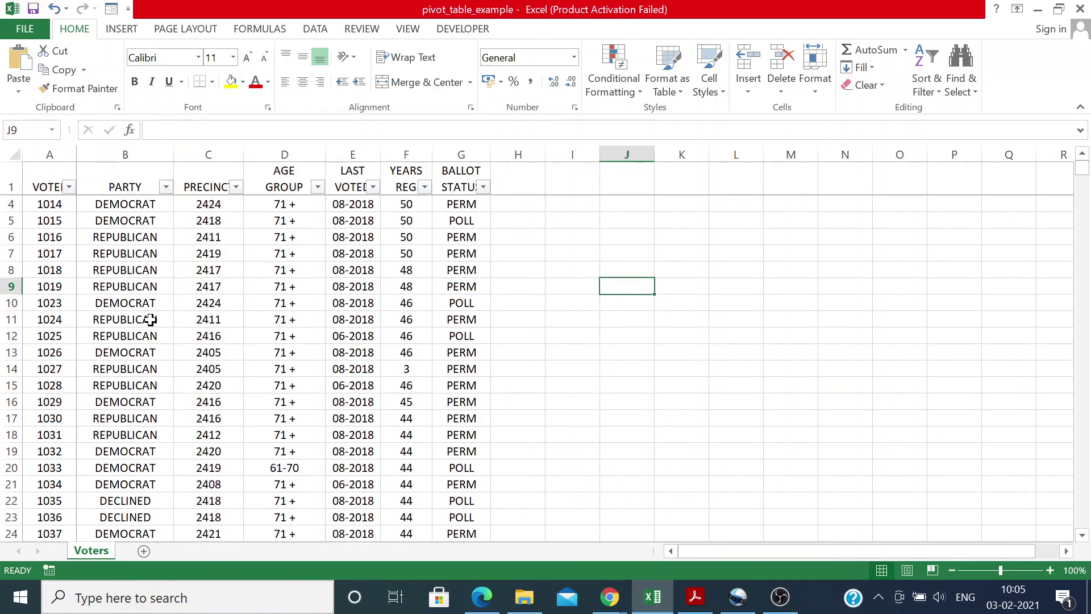
scroll(163, 334, up, 20)
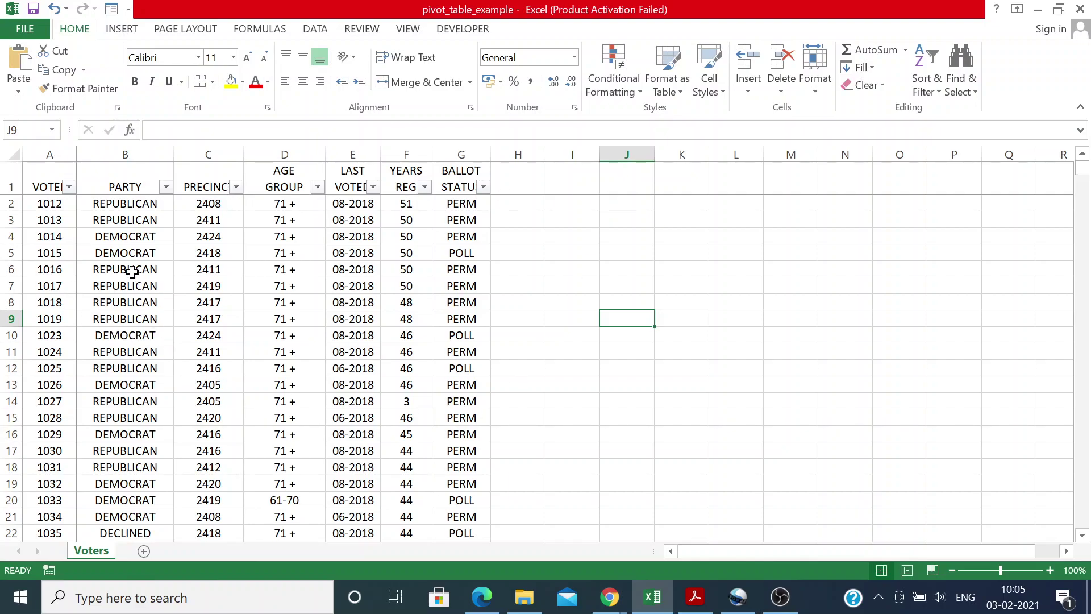
click(203, 291)
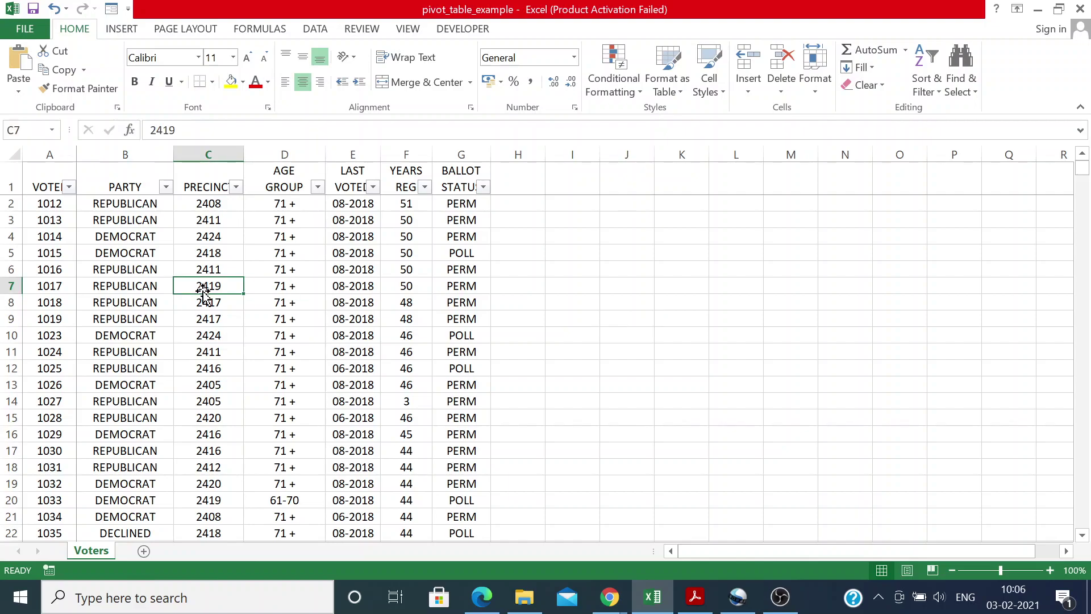
click(210, 219)
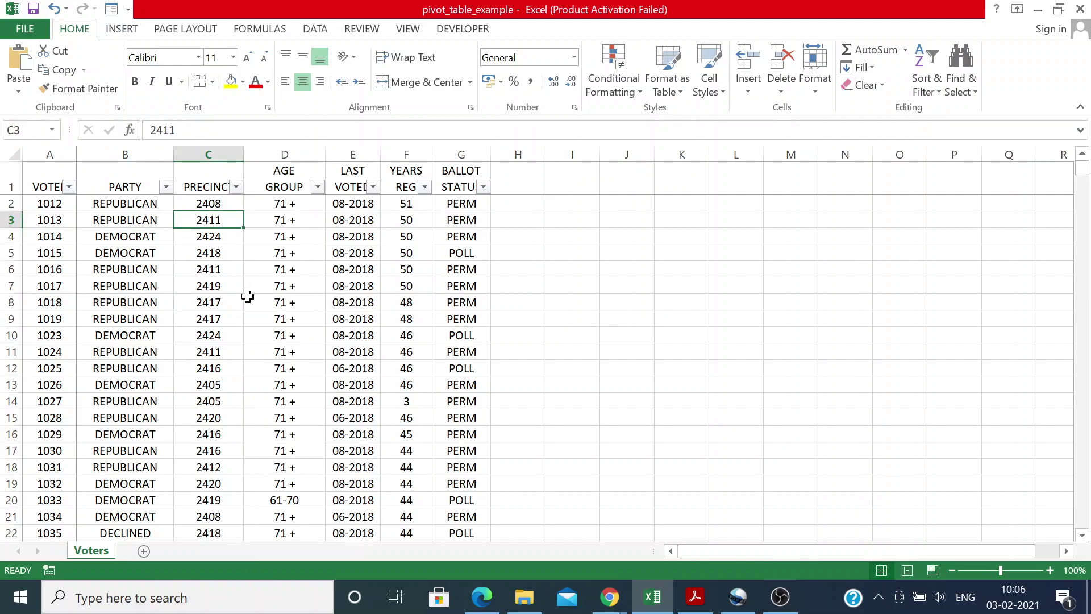
- Create a PivotTable from the range Voters!$A$1:$G$4001 and place it on a new worksheet
click(100, 238)
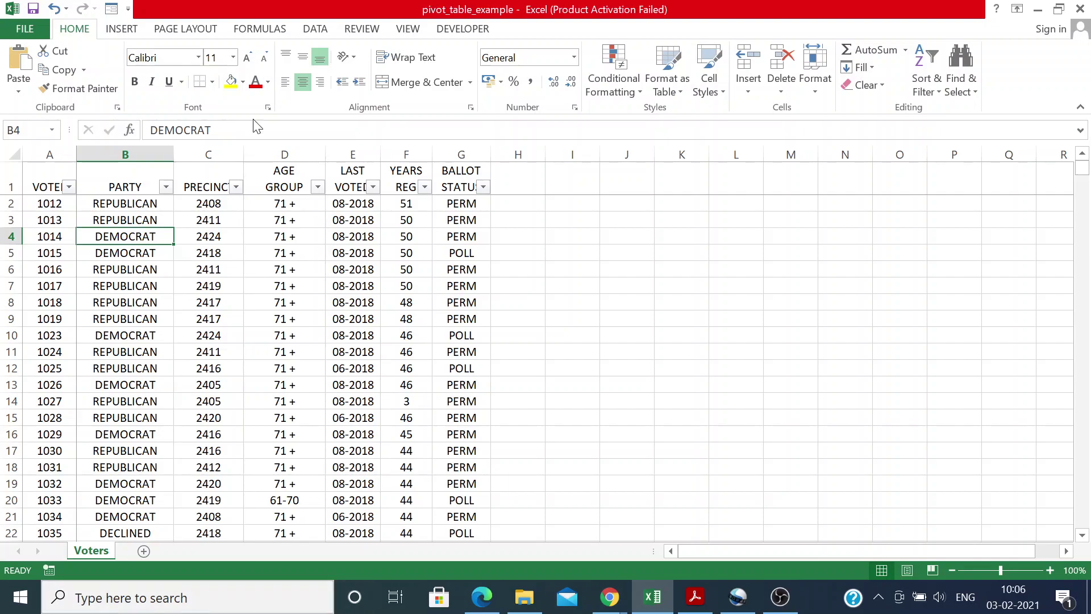
click(116, 30)
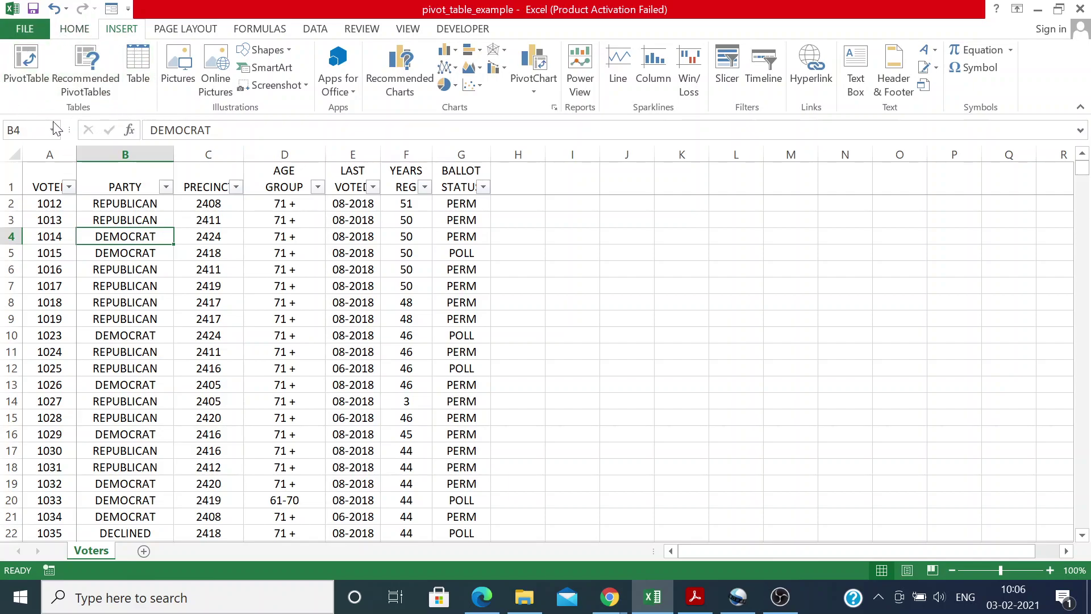
click(21, 61)
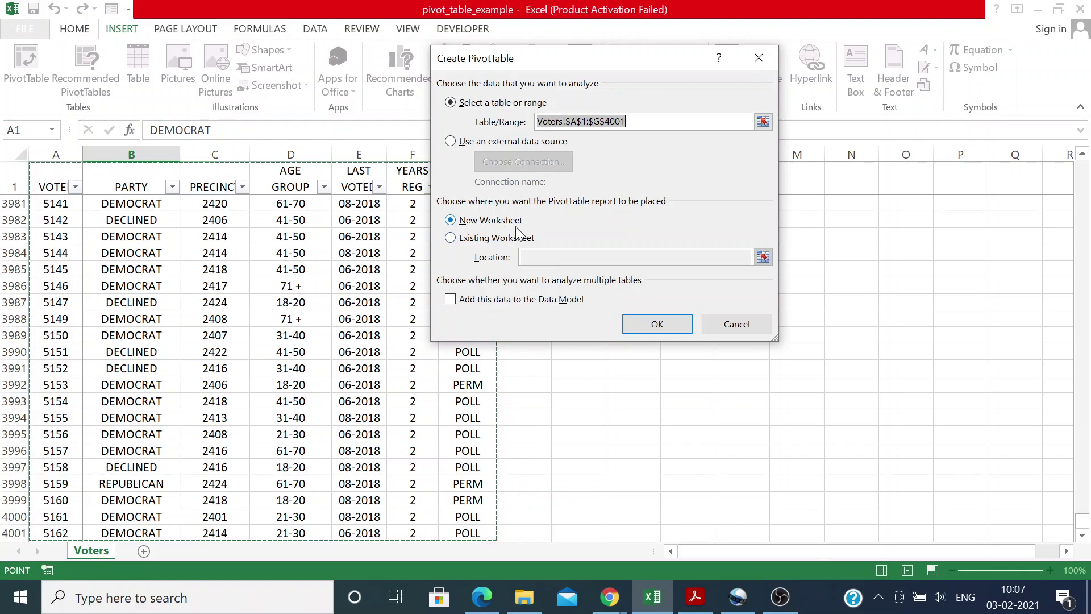
click(452, 241)
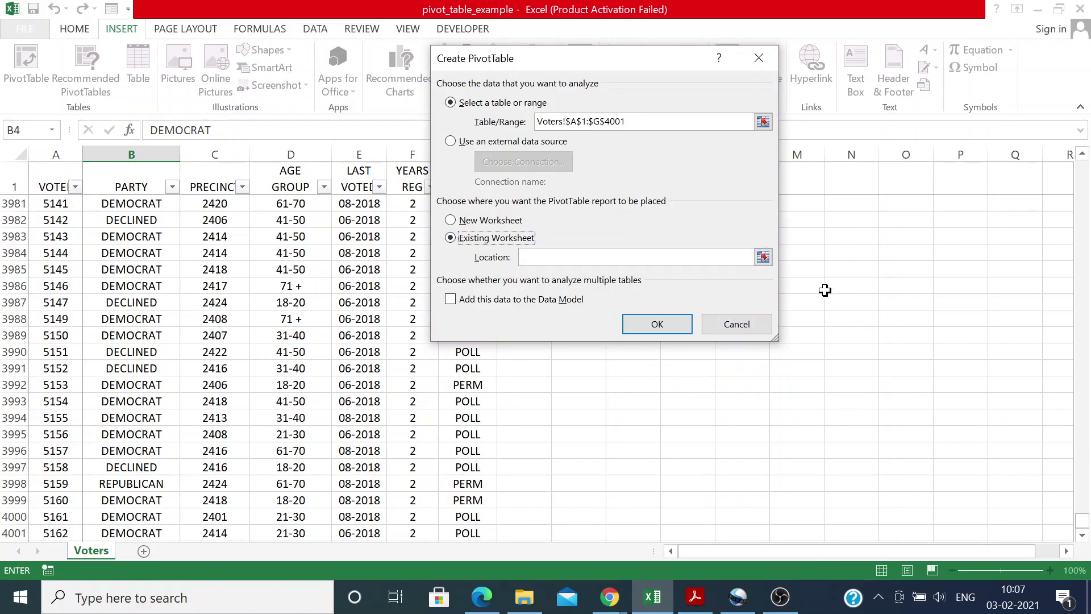
click(848, 237)
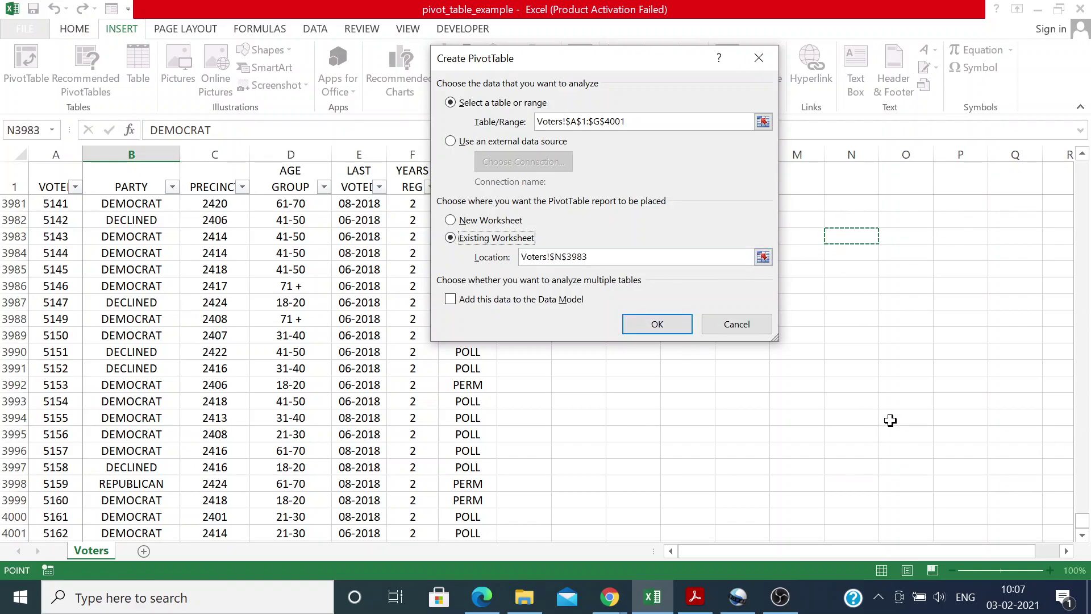
click(461, 222)
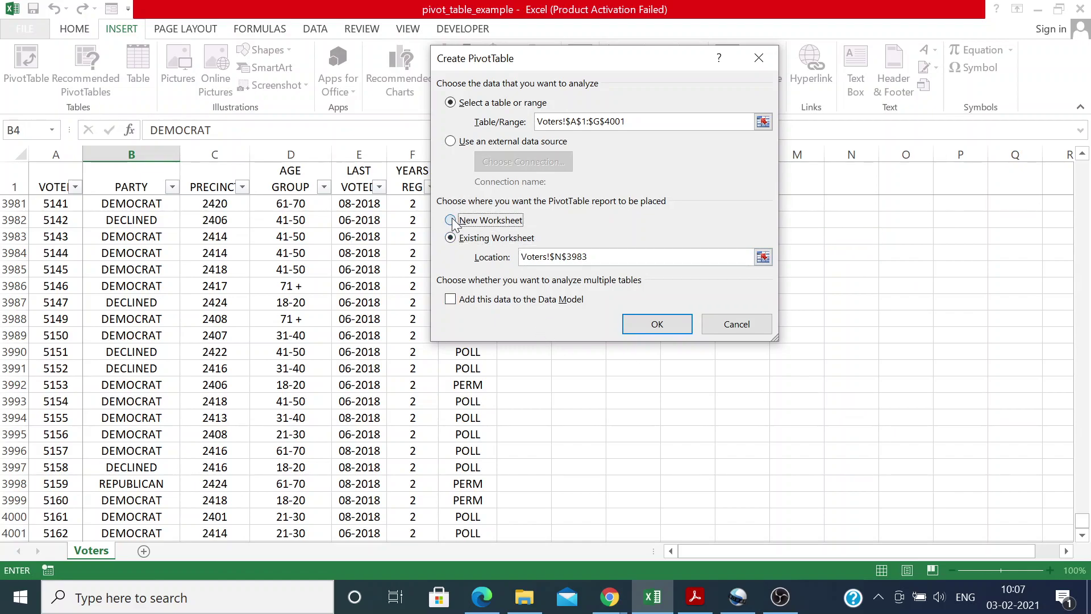
click(652, 330)
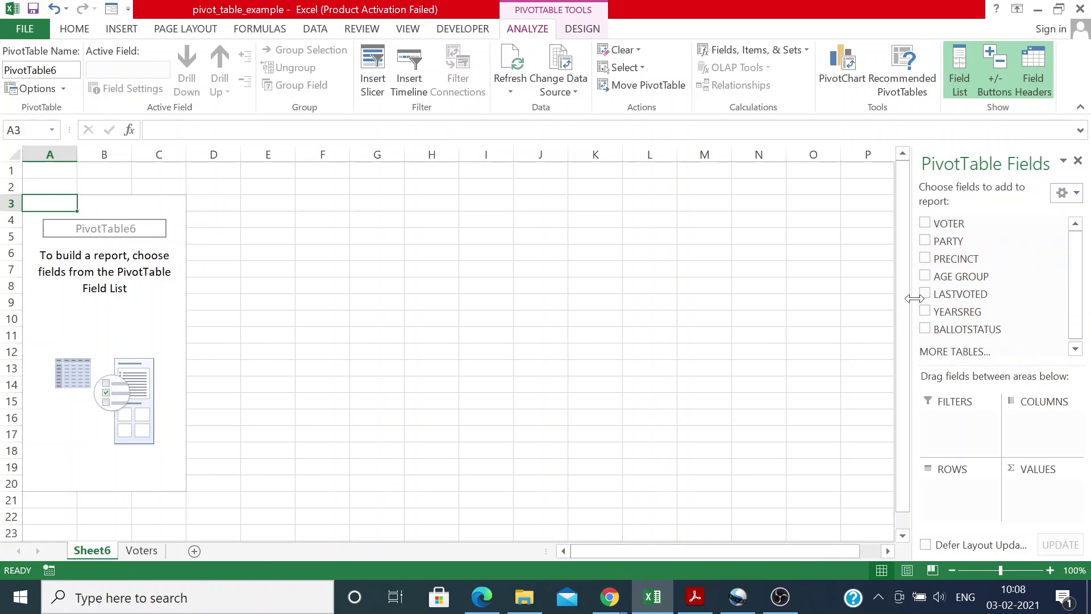
- Compare the column headers on the Voters sheet with the PivotTable field list on Sheet6
click(144, 550)
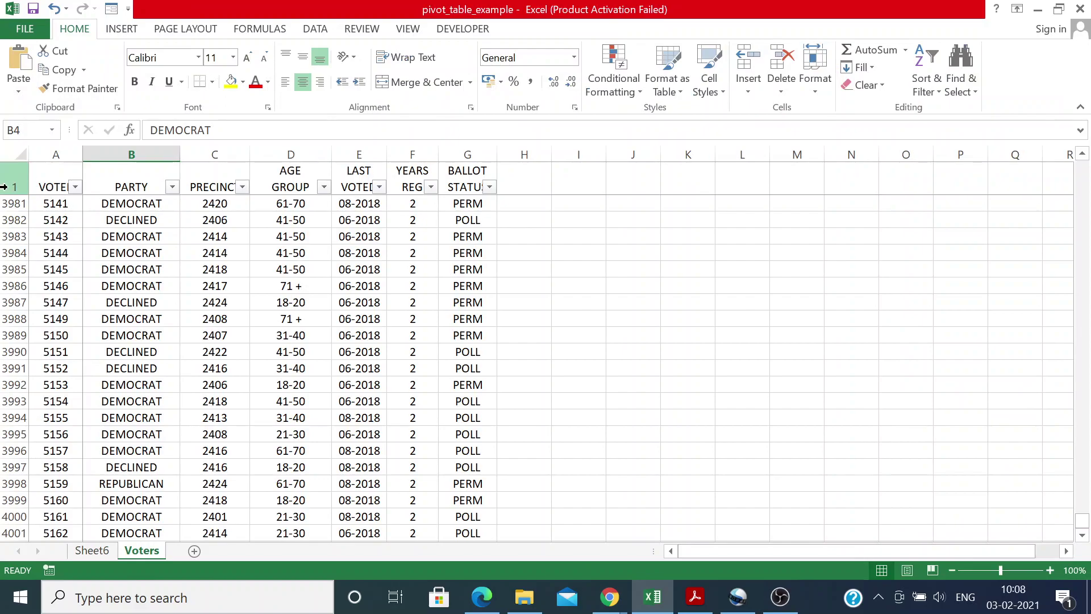
click(84, 550)
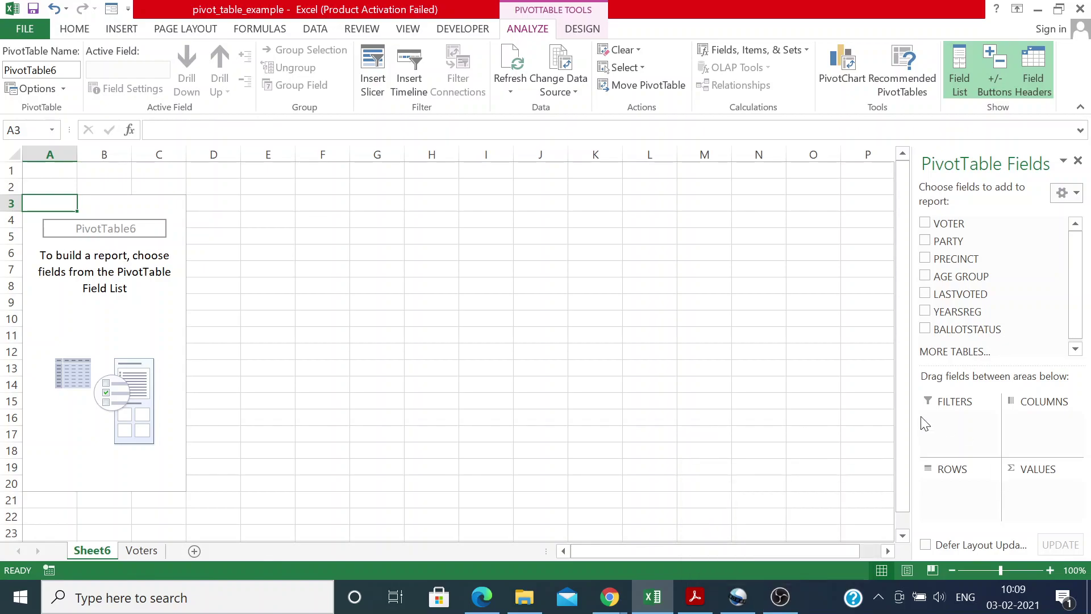
click(126, 554)
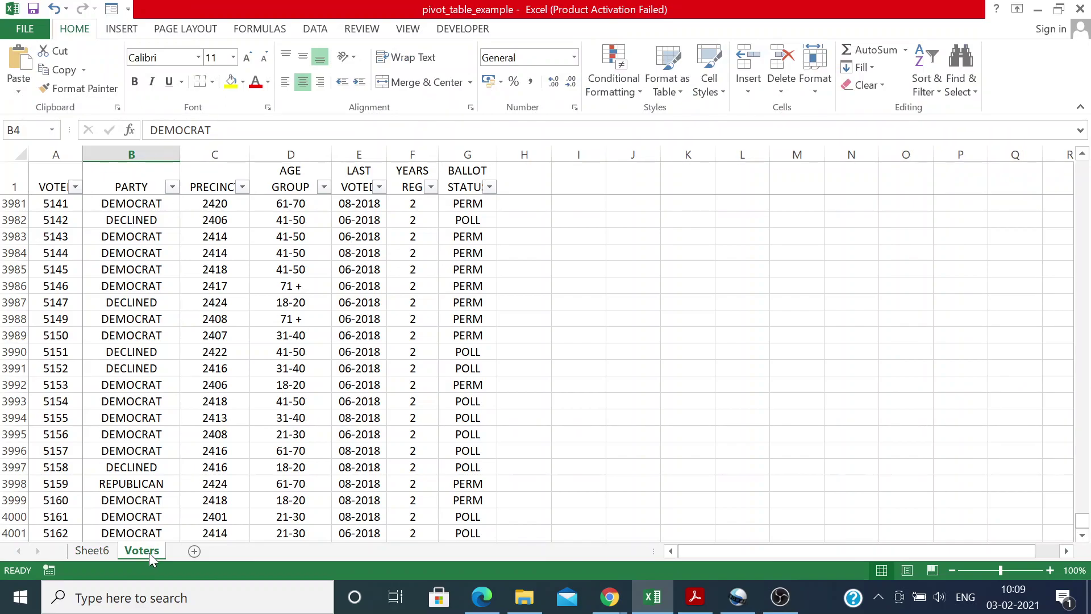
click(88, 554)
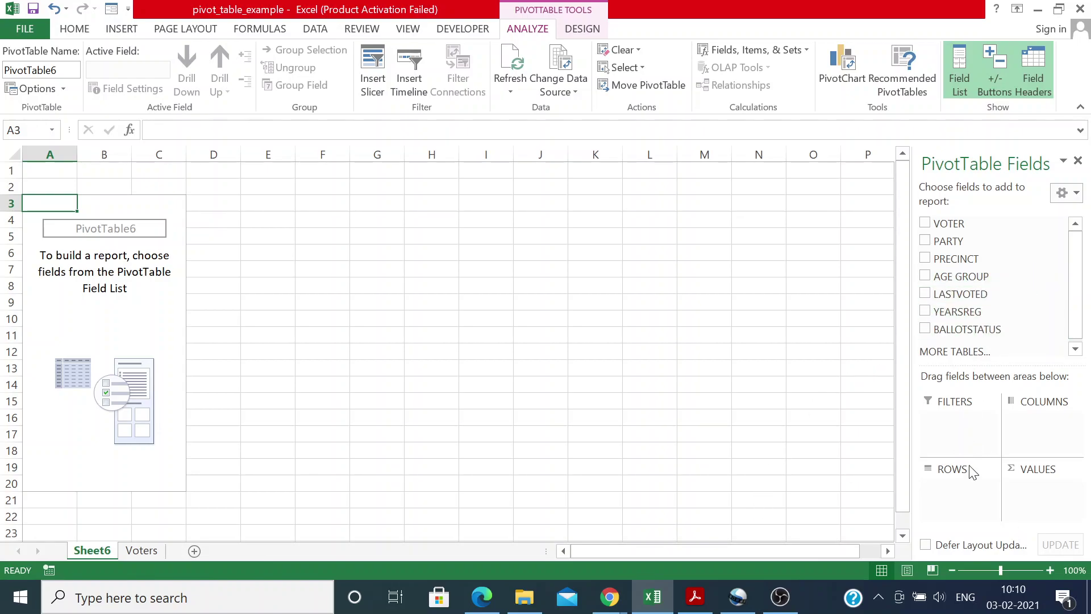
- Add the PARTY field to the PivotTable and place it in the Columns area
click(925, 240)
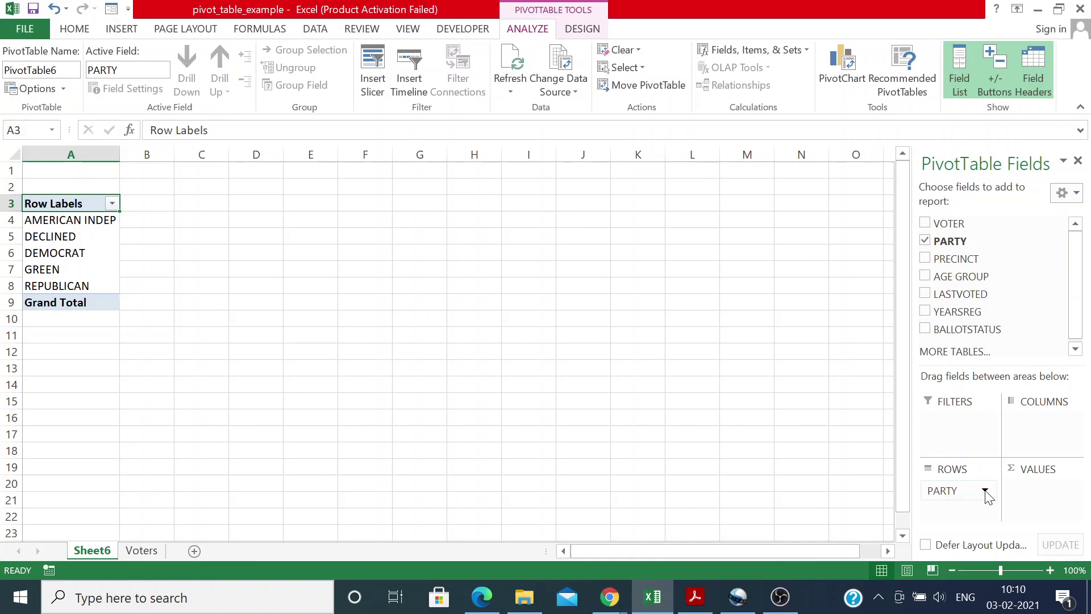
drag(953, 494, 1048, 421)
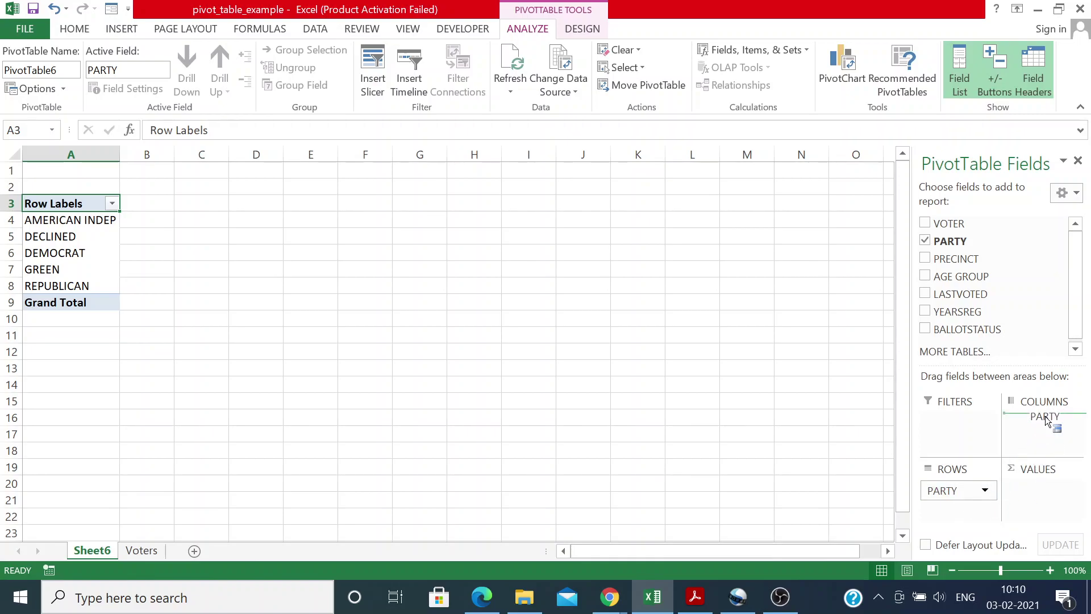
drag(1047, 421, 1047, 420)
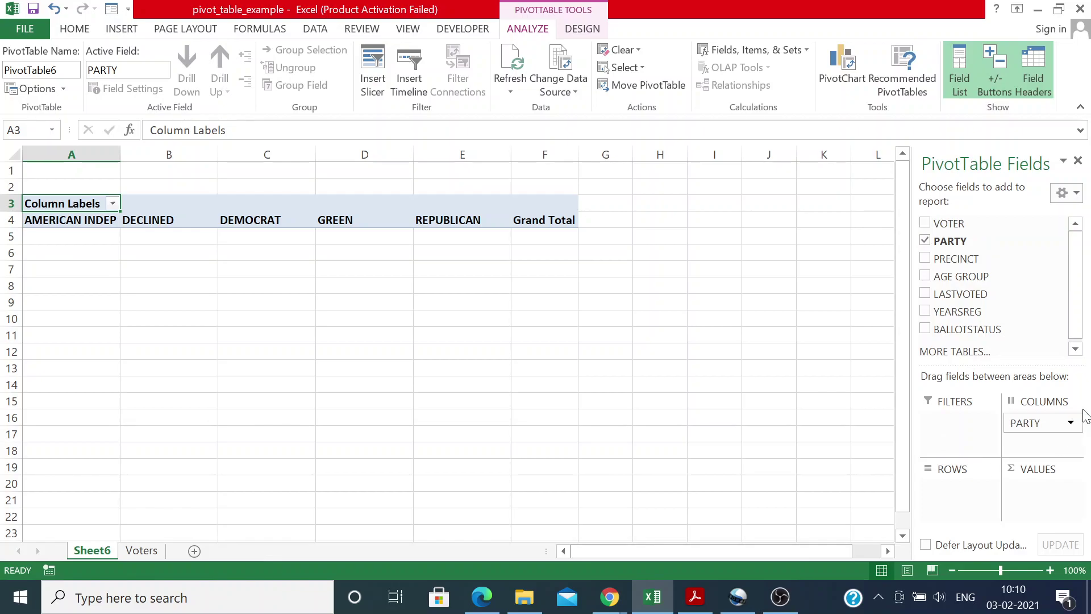
- Add the PRECINCT field to the PivotTable and place it in the Rows area instead of Values
click(924, 259)
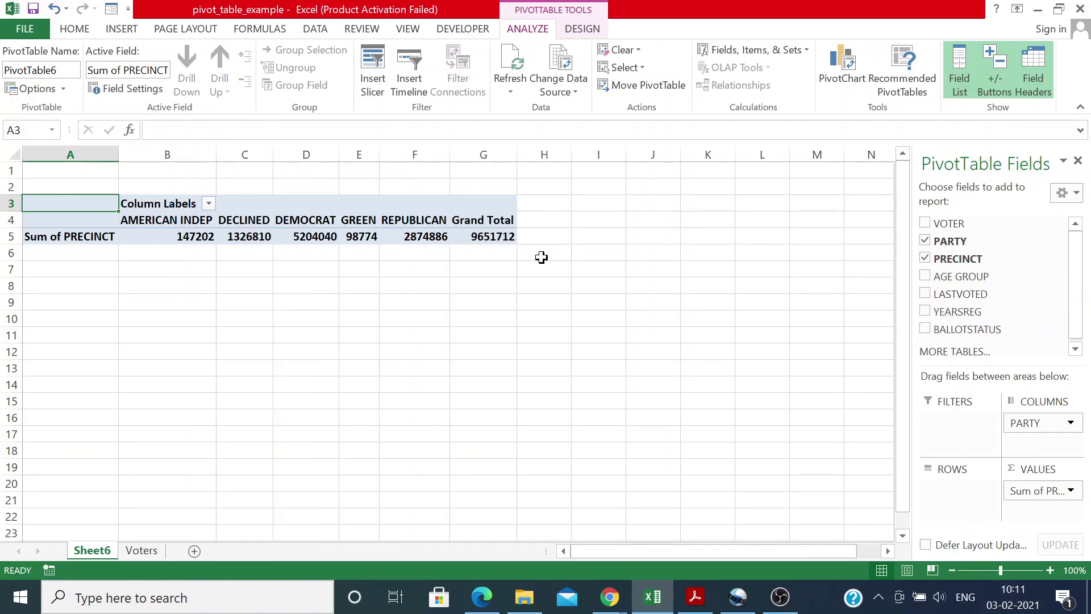
click(141, 550)
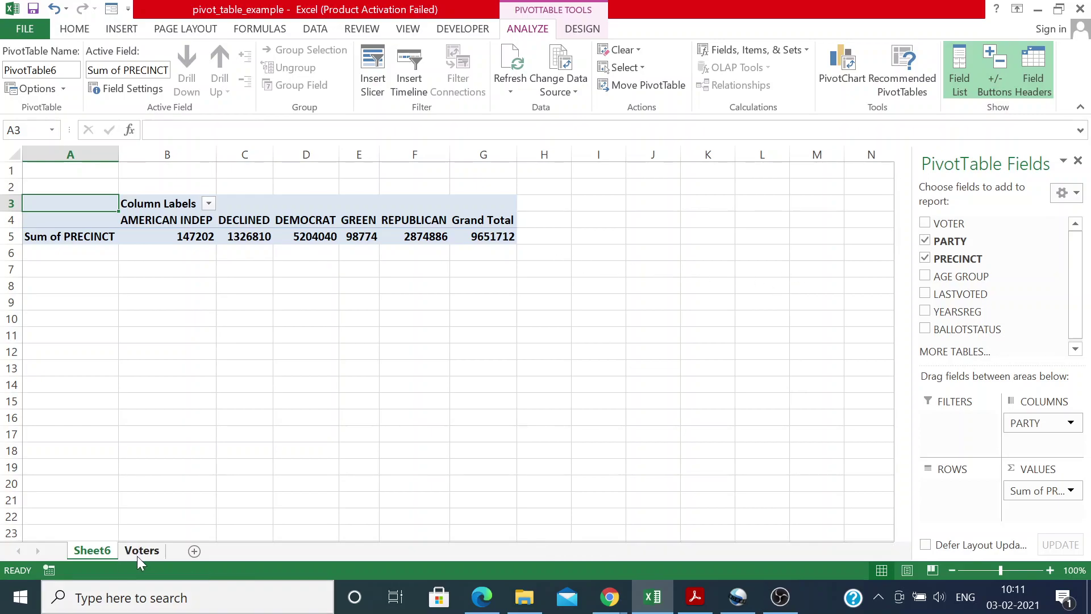
drag(208, 224, 216, 213)
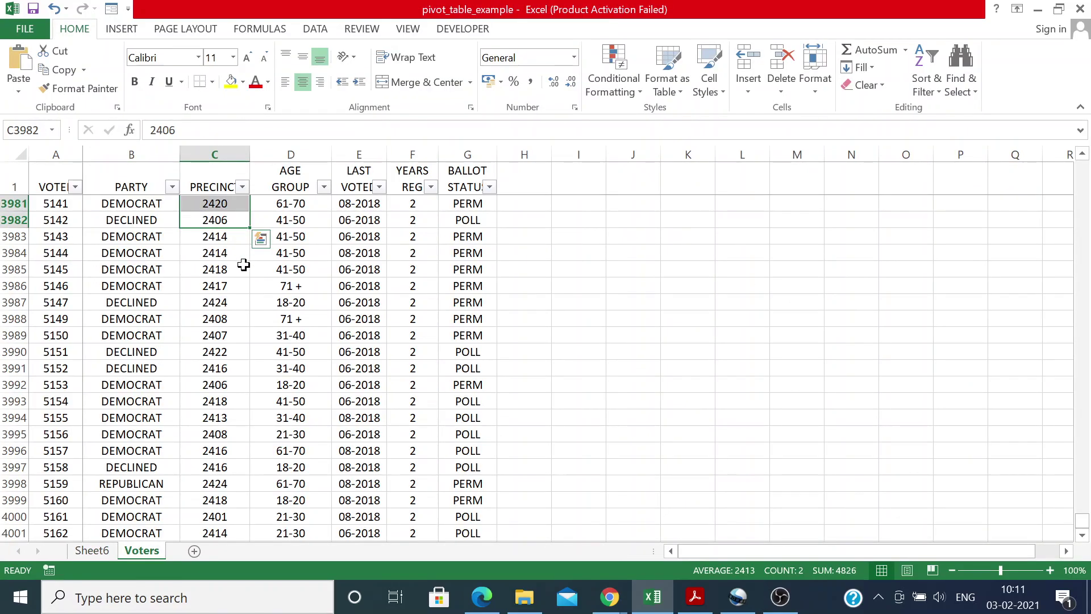
click(92, 551)
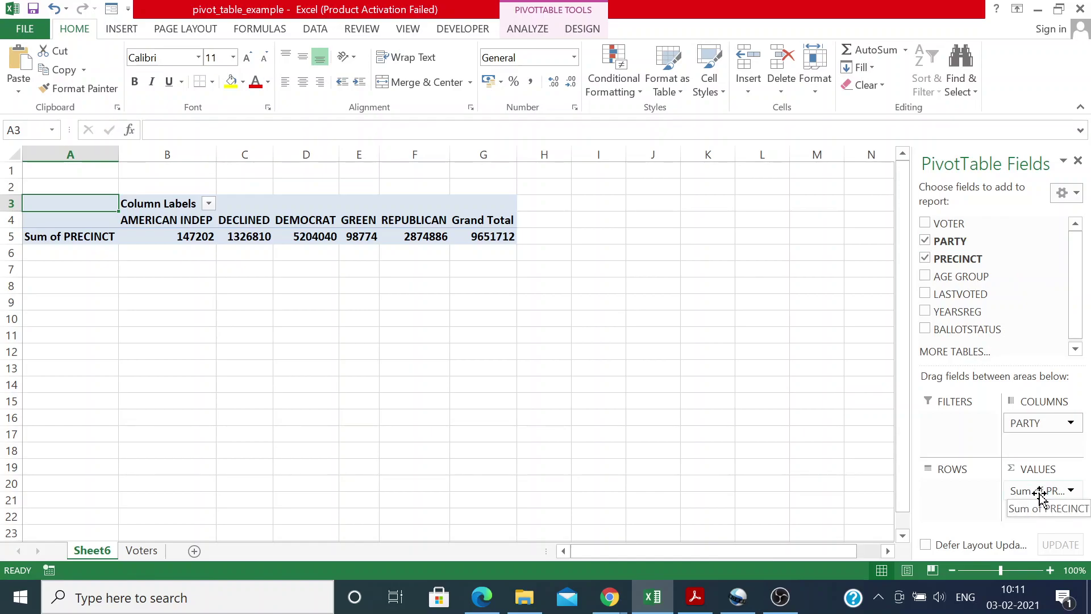
drag(1039, 488, 964, 493)
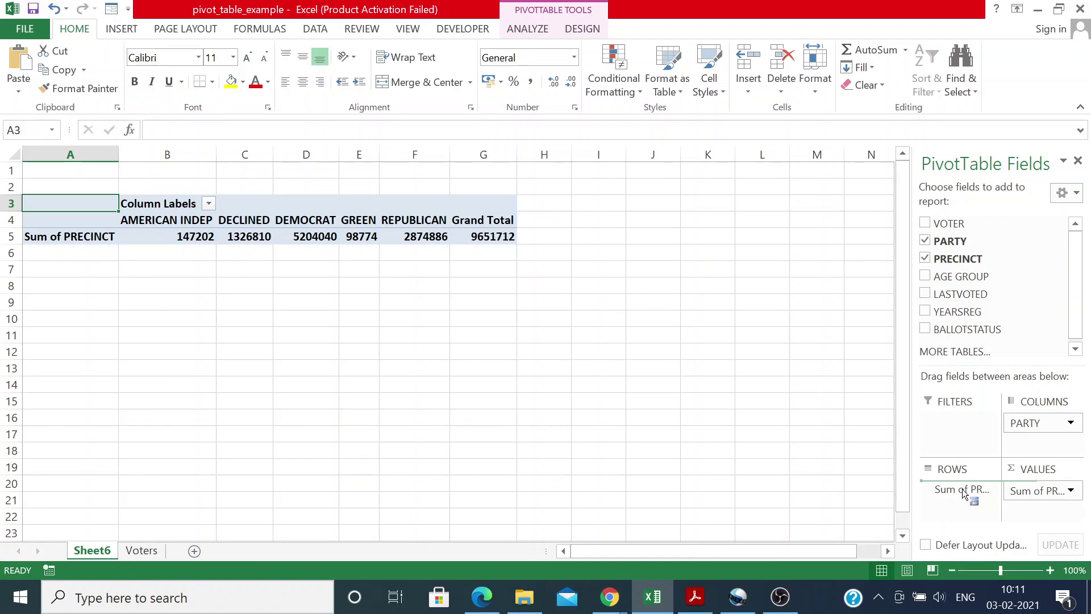
drag(964, 494, 964, 491)
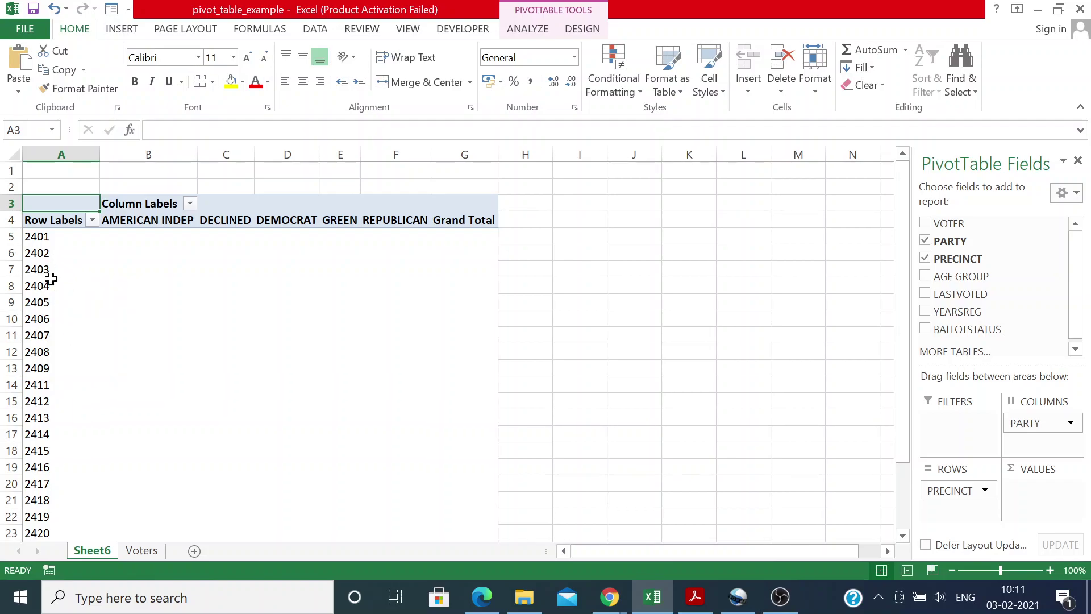
- Review the PivotTable's precinct row labels from the first one down to the Grand Total row
scroll(55, 425, down, 4)
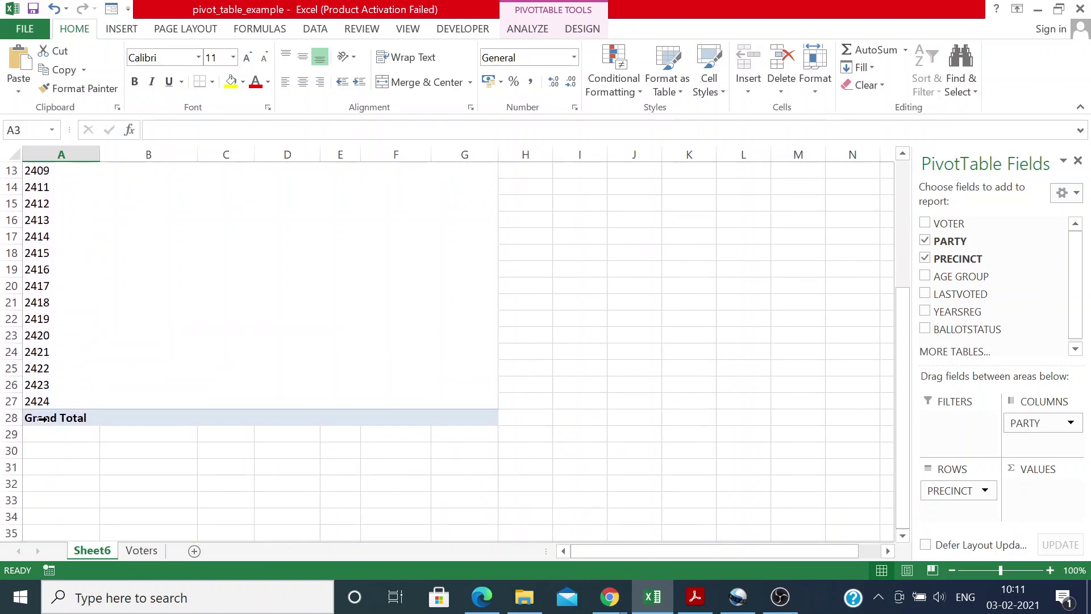
scroll(176, 367, up, 2)
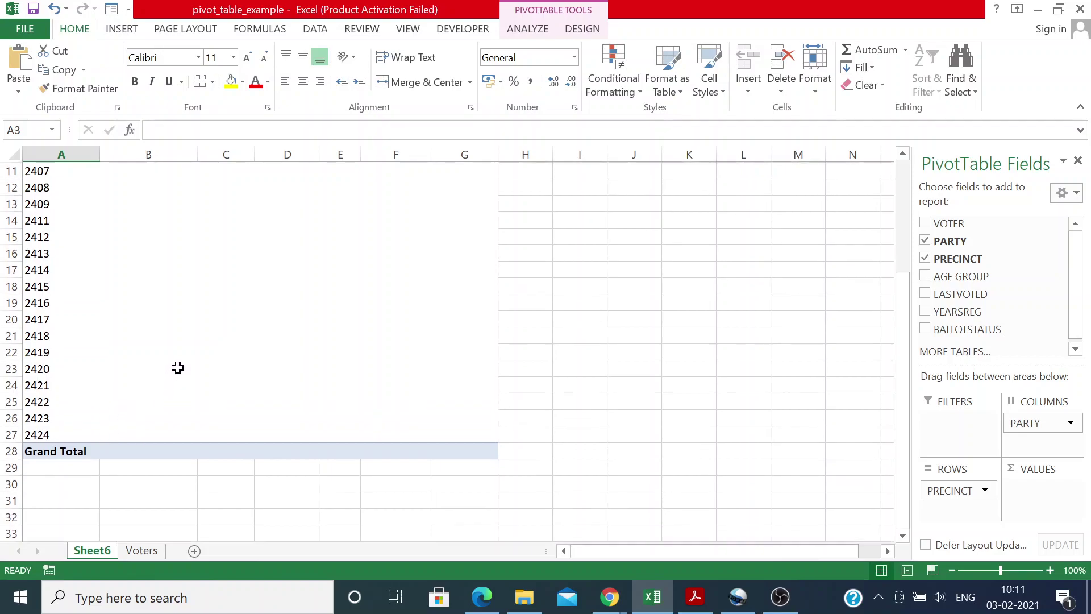
scroll(177, 368, up, 2)
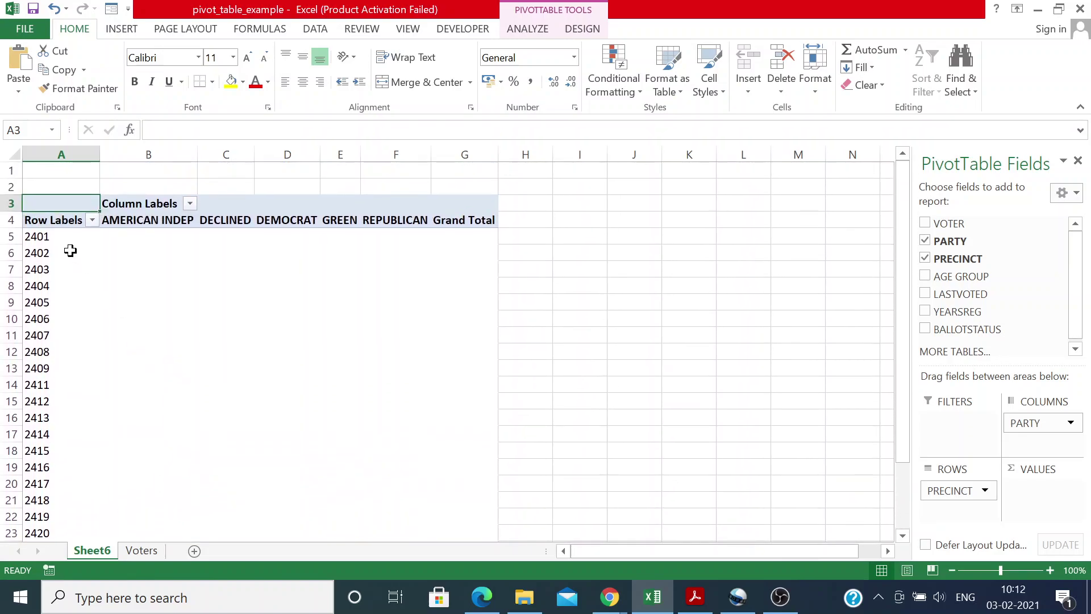
scroll(63, 278, down, 1)
scroll(71, 451, down, 2)
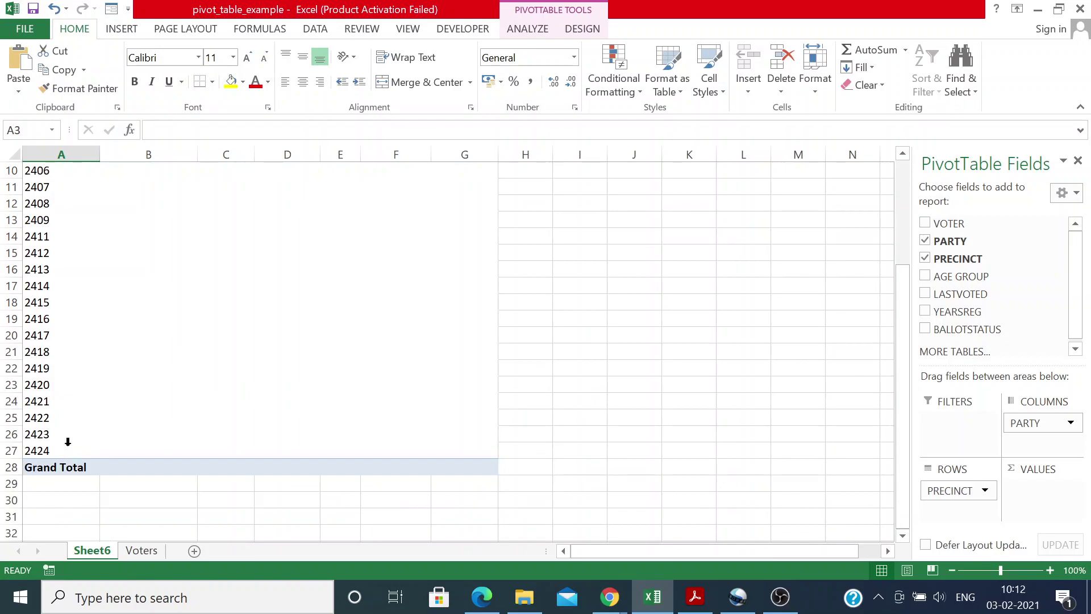
- Add the VOTER field to the PivotTable on Sheet6 as a summed value
scroll(63, 342, up, 3)
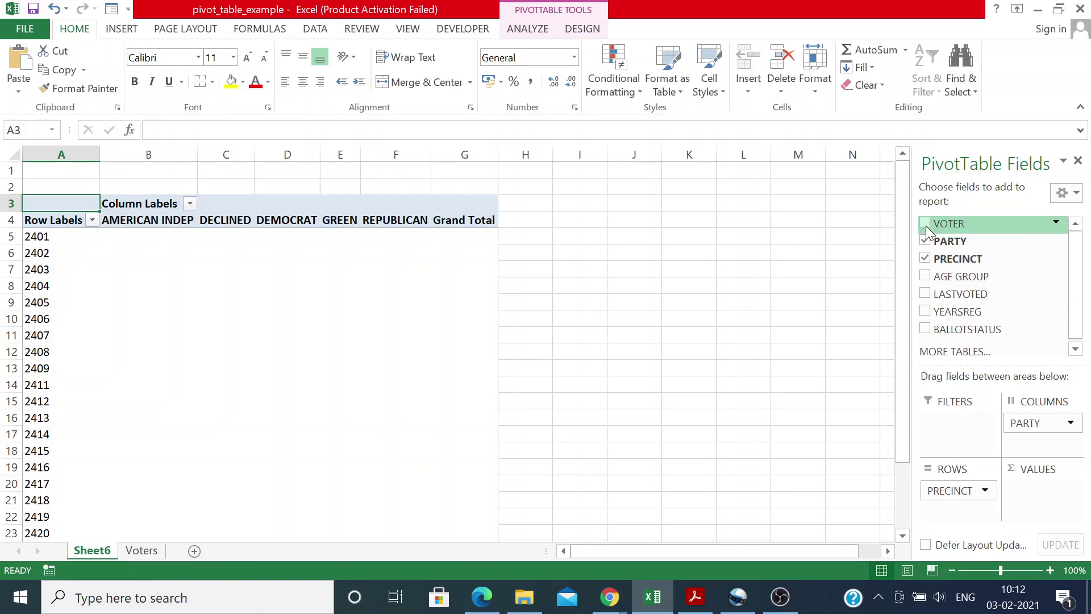
click(142, 549)
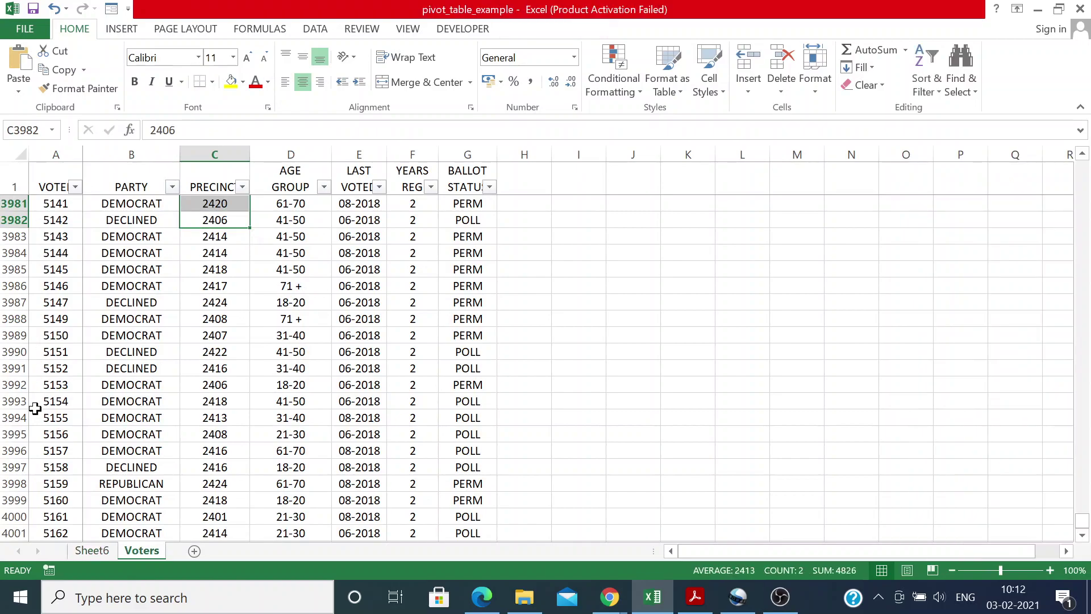
click(99, 550)
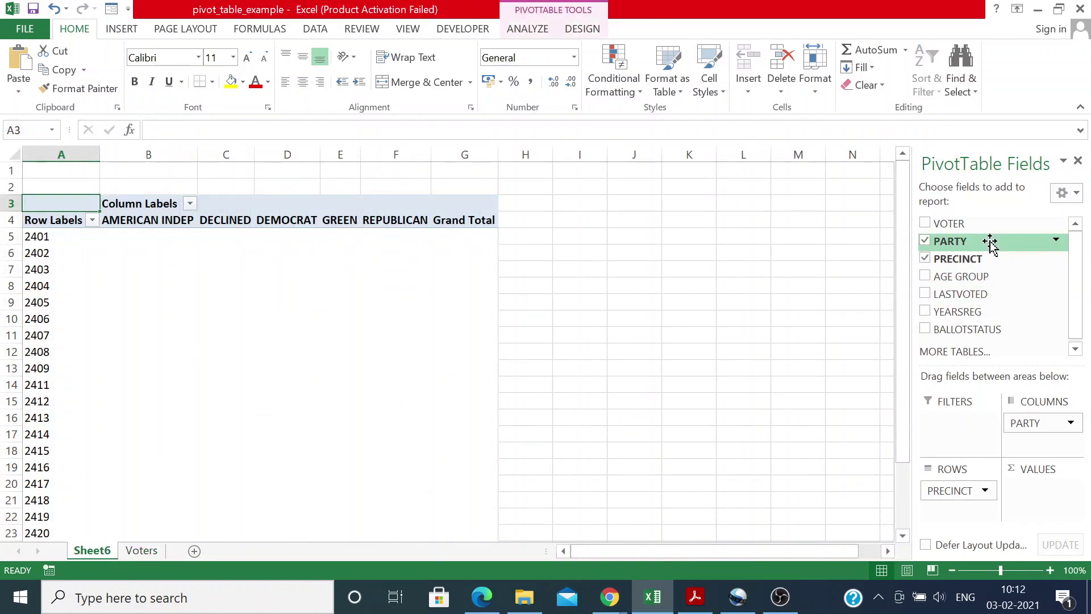
click(925, 222)
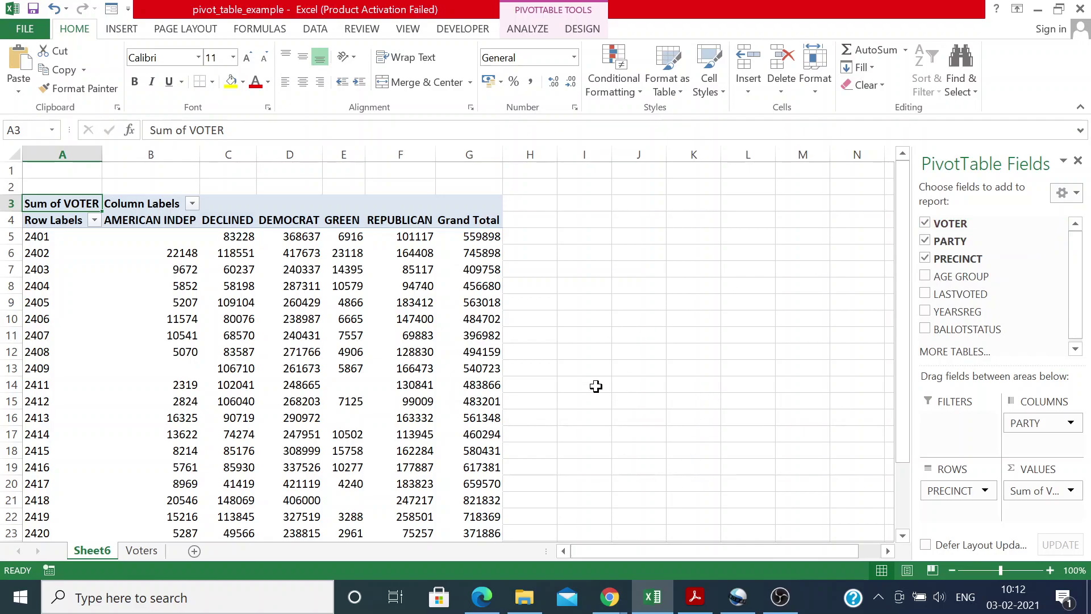
- Review the voter sums for each precinct and party, including the Grand Total column and row
drag(901, 346, 906, 380)
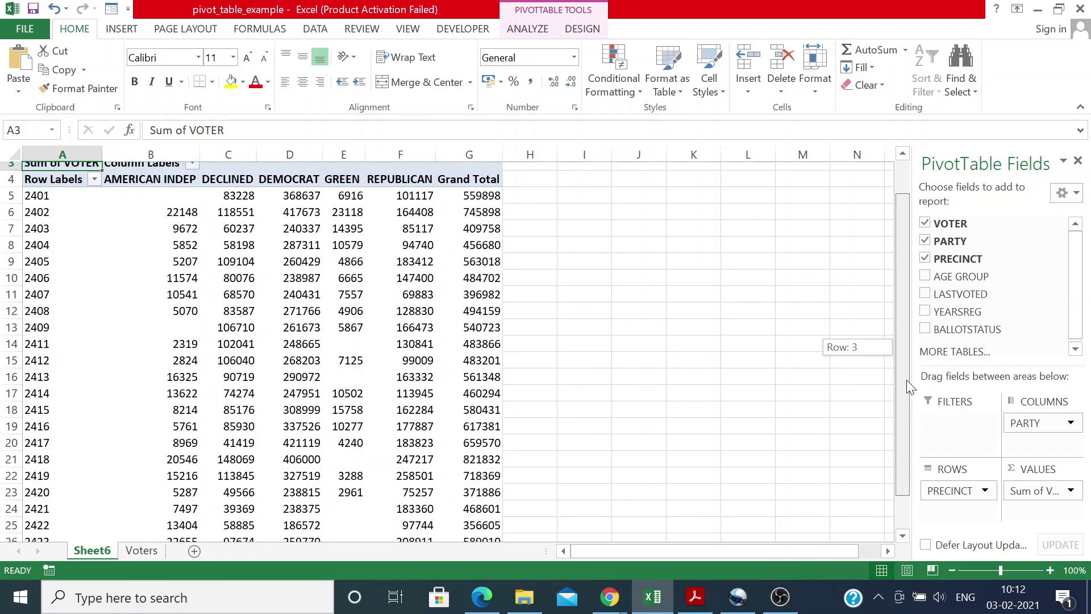
drag(906, 380, 901, 382)
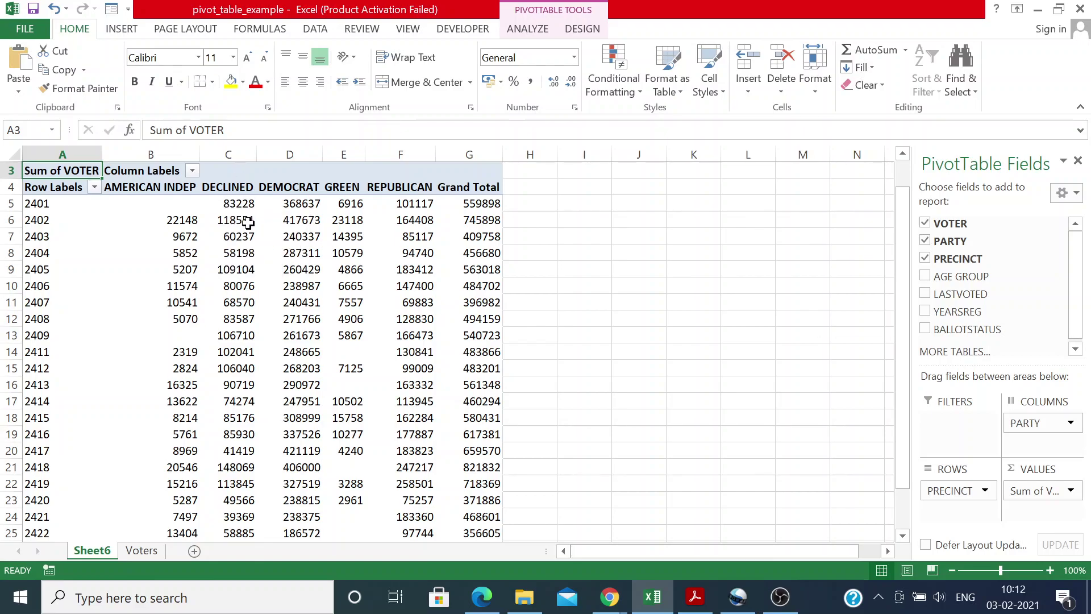
mouse_move(284, 206)
mouse_move(249, 211)
scroll(362, 397, down, 1)
scroll(362, 398, up, 1)
mouse_move(363, 398)
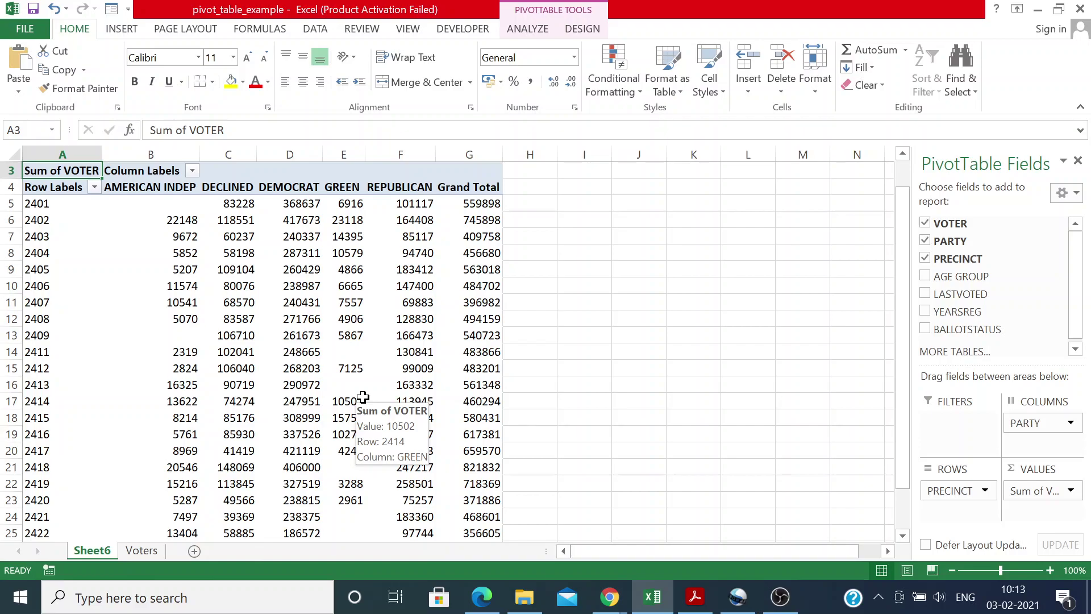
scroll(736, 305, down, 1)
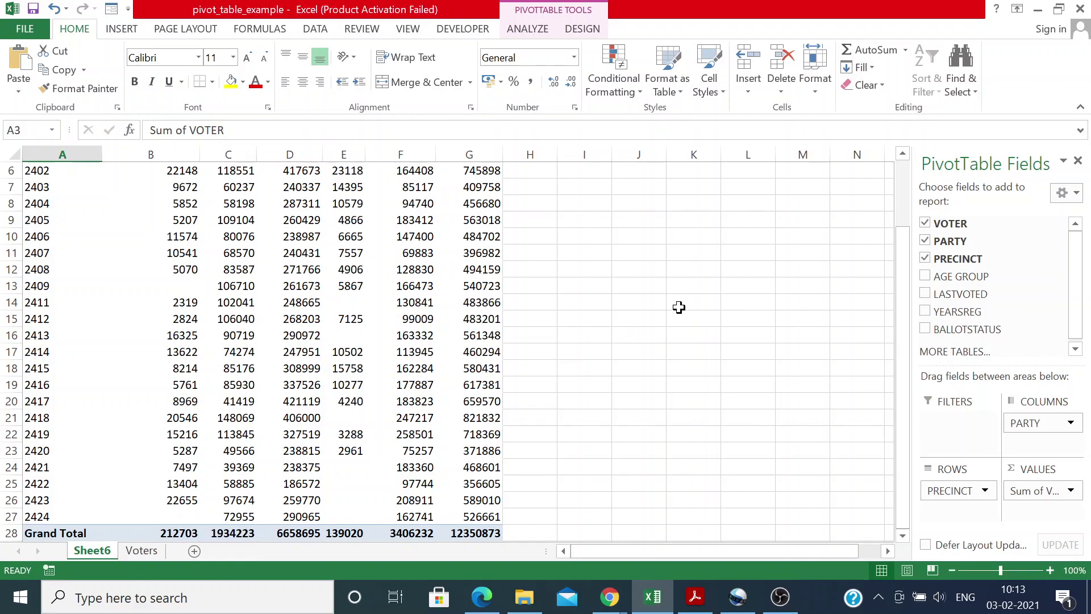
scroll(659, 320, up, 2)
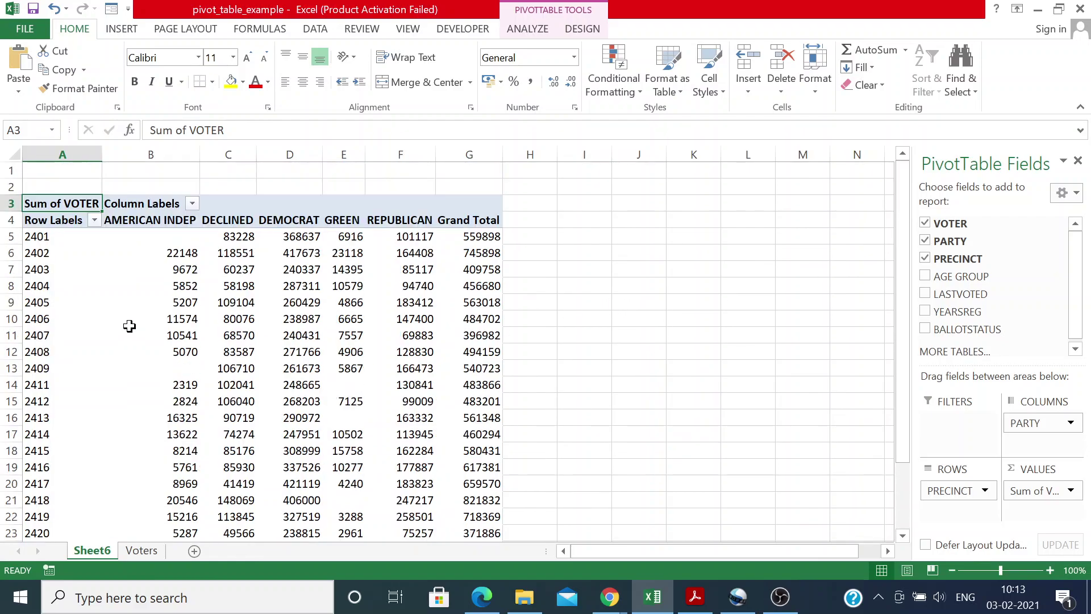
scroll(716, 371, down, 1)
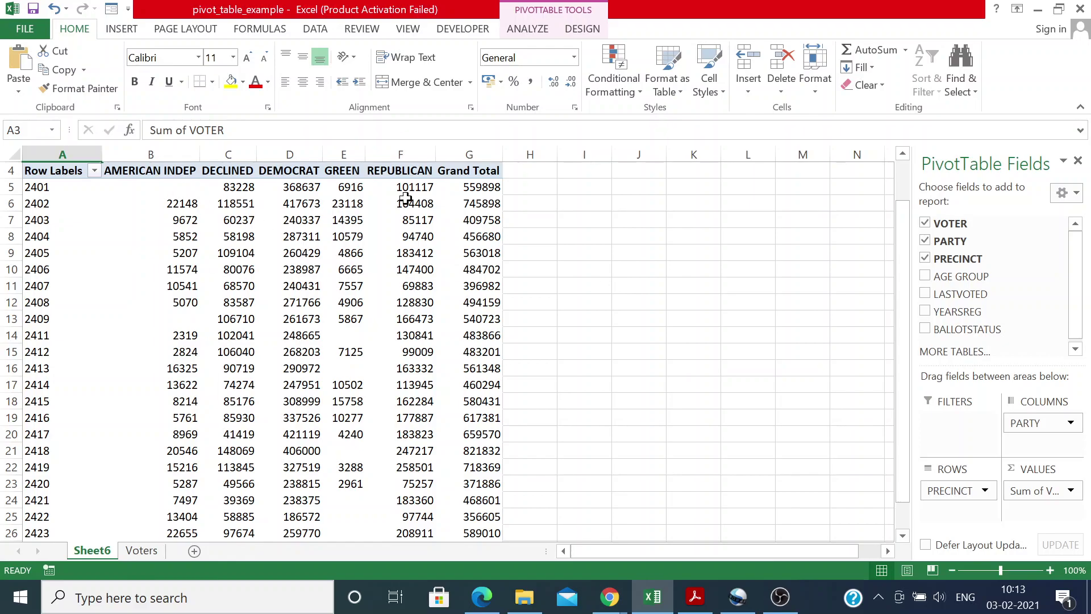
click(492, 187)
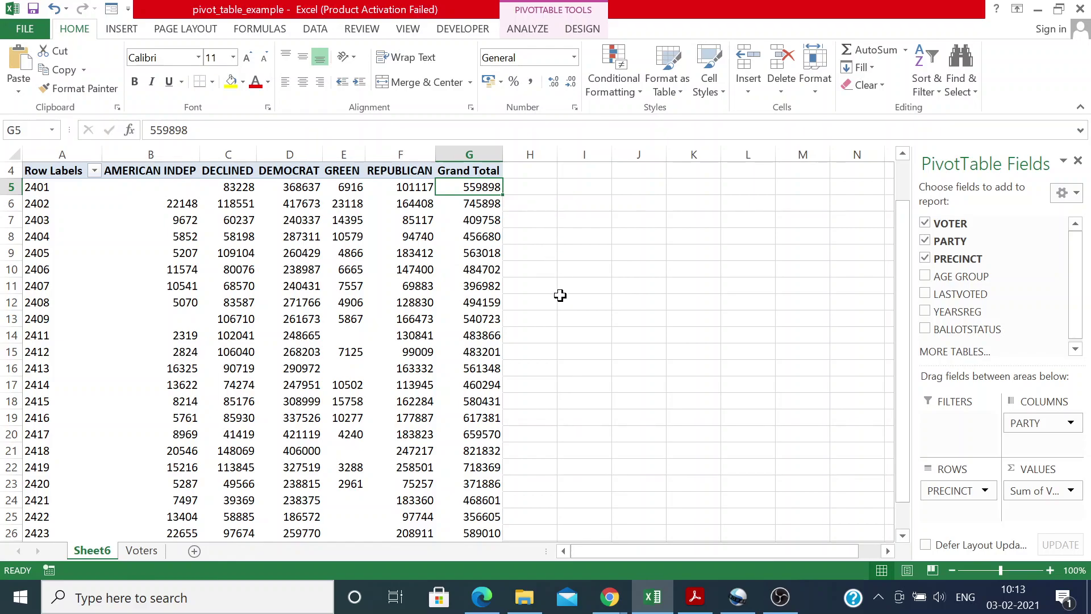
scroll(560, 295, down, 2)
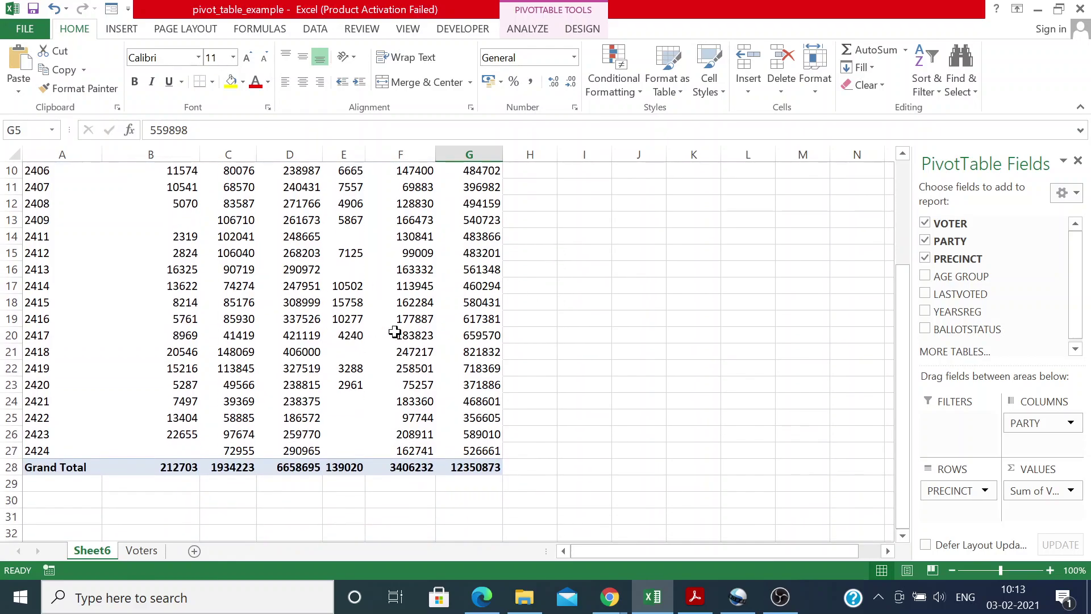
mouse_move(457, 328)
- Add the AGE GROUP field to the PivotTable's Rows area beneath PRECINCT
scroll(569, 341, up, 2)
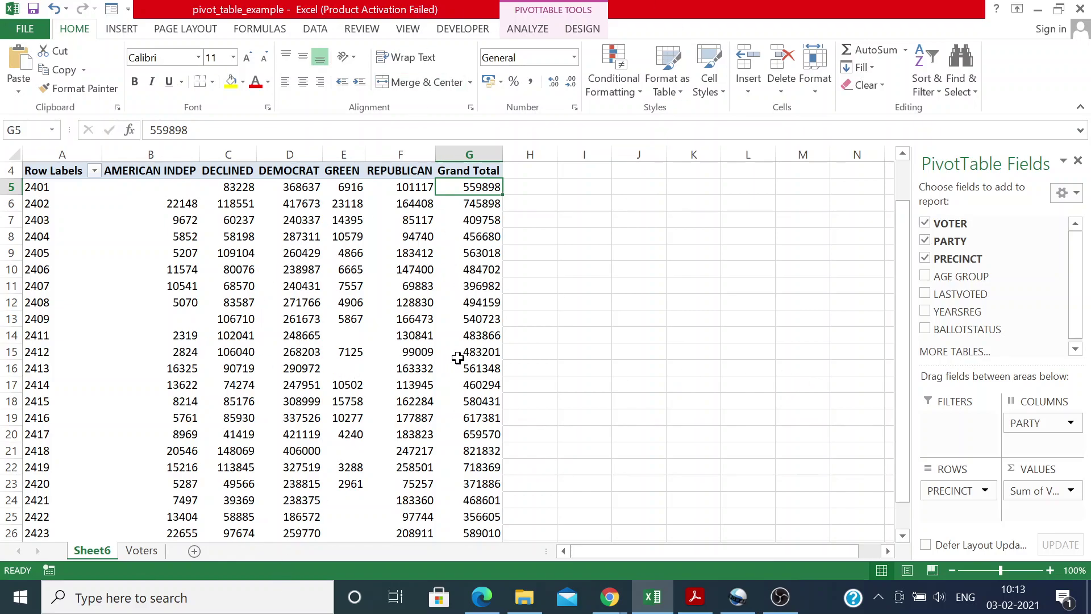
mouse_move(345, 325)
click(926, 276)
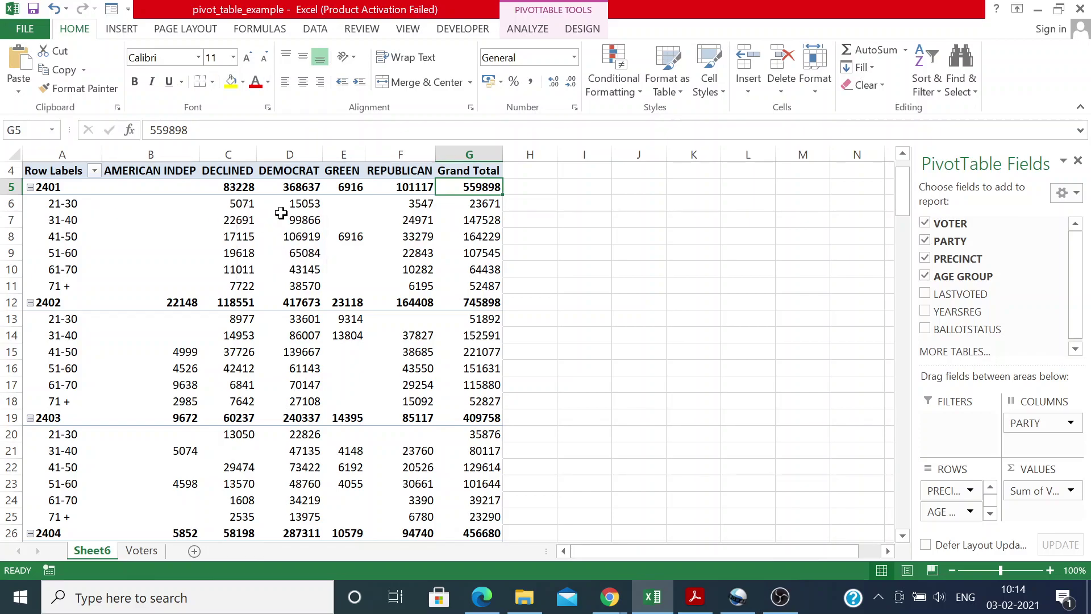
- Examine the age-group grand totals under precinct 2401 and the age breakdown of the precincts below it
click(493, 207)
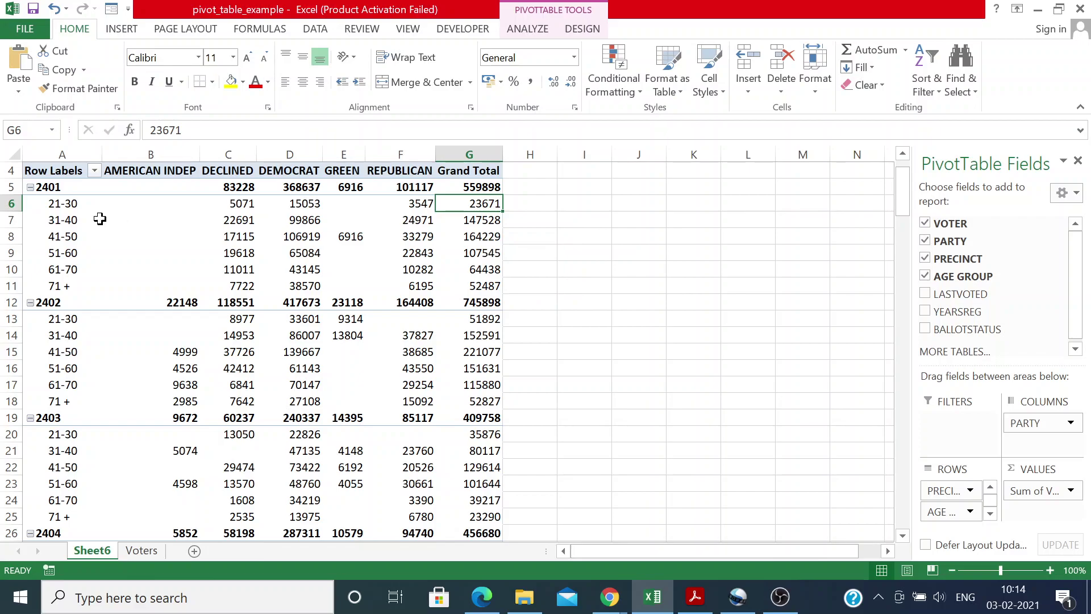
click(467, 220)
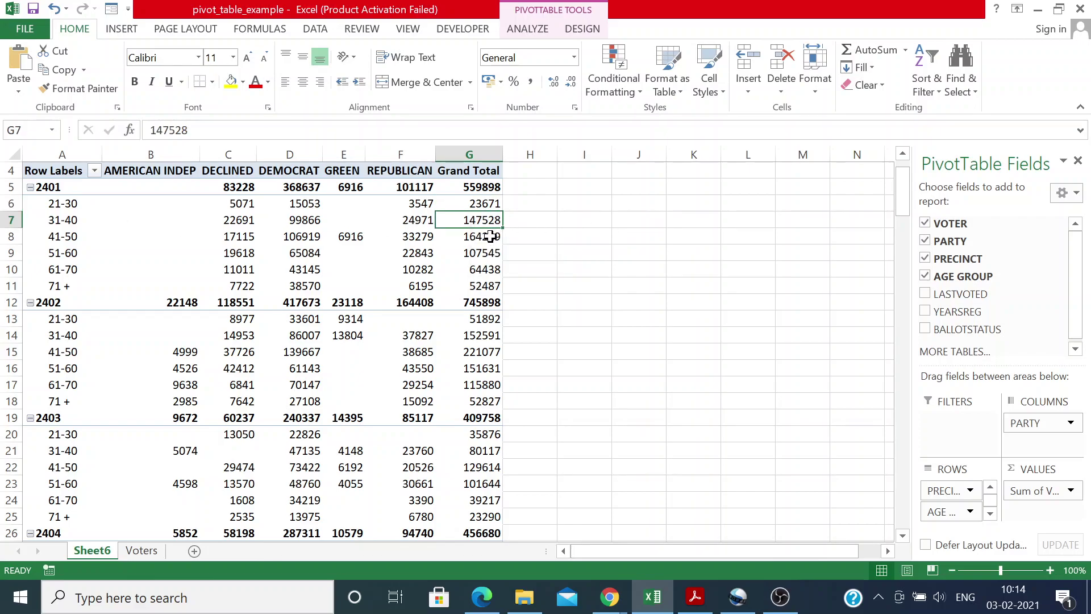
click(490, 236)
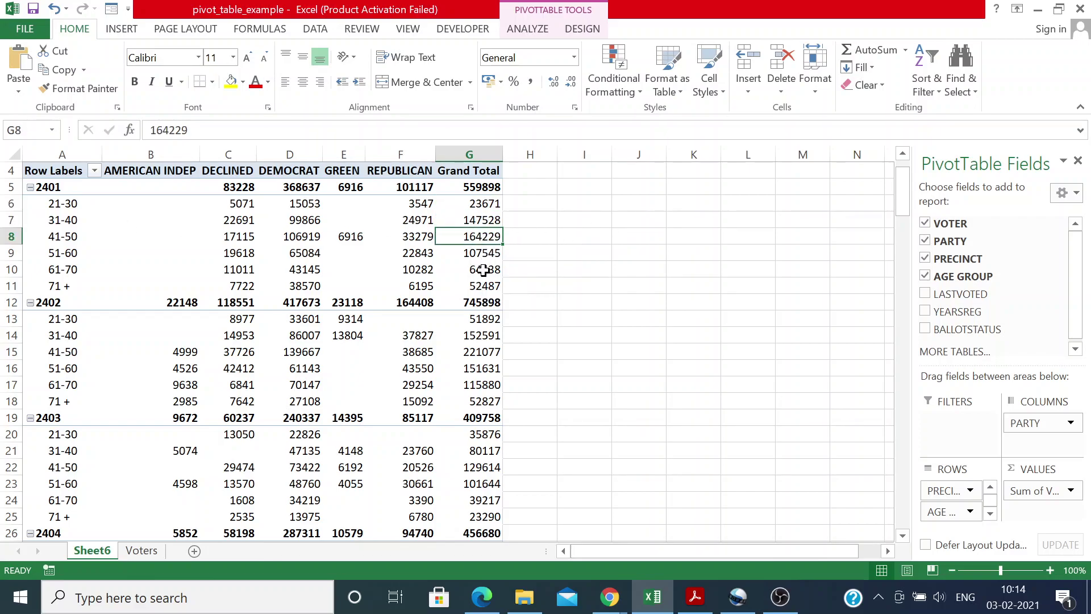
click(483, 257)
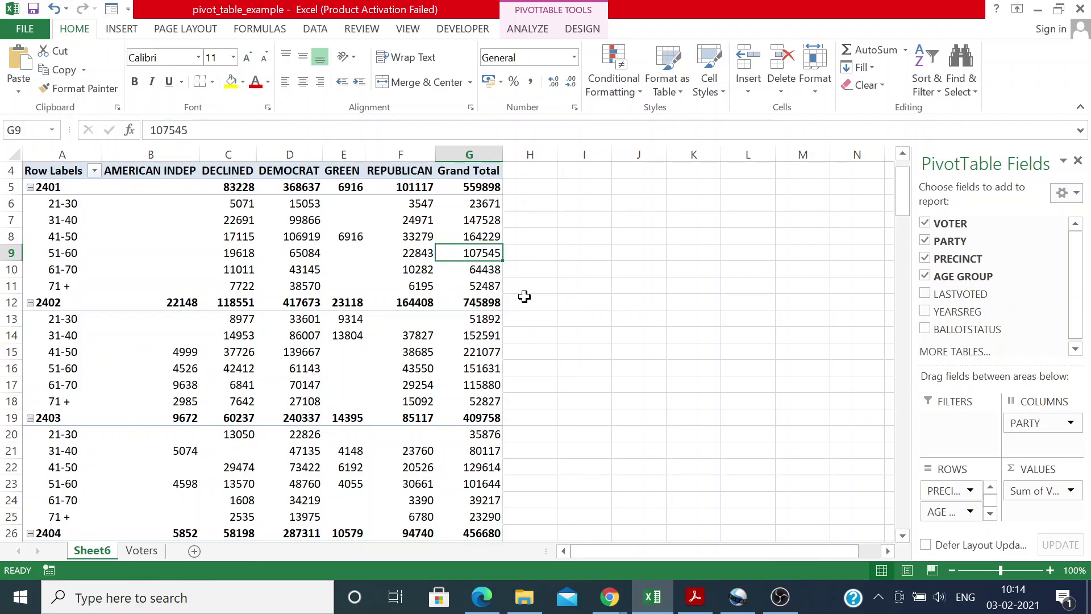
scroll(494, 309, down, 5)
scroll(417, 378, down, 6)
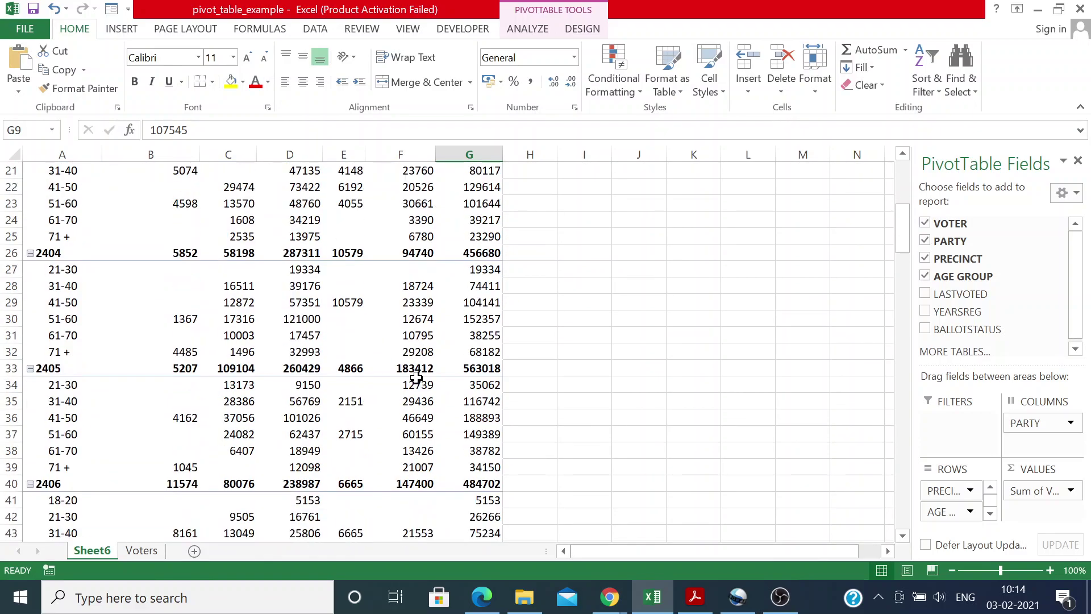
scroll(417, 378, down, 9)
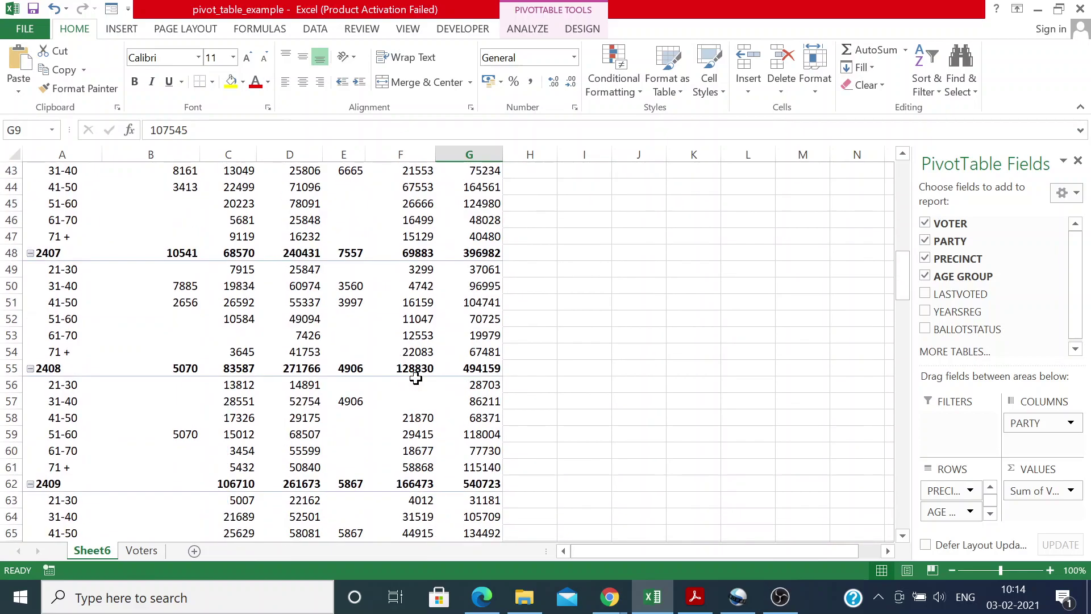
scroll(416, 375, down, 7)
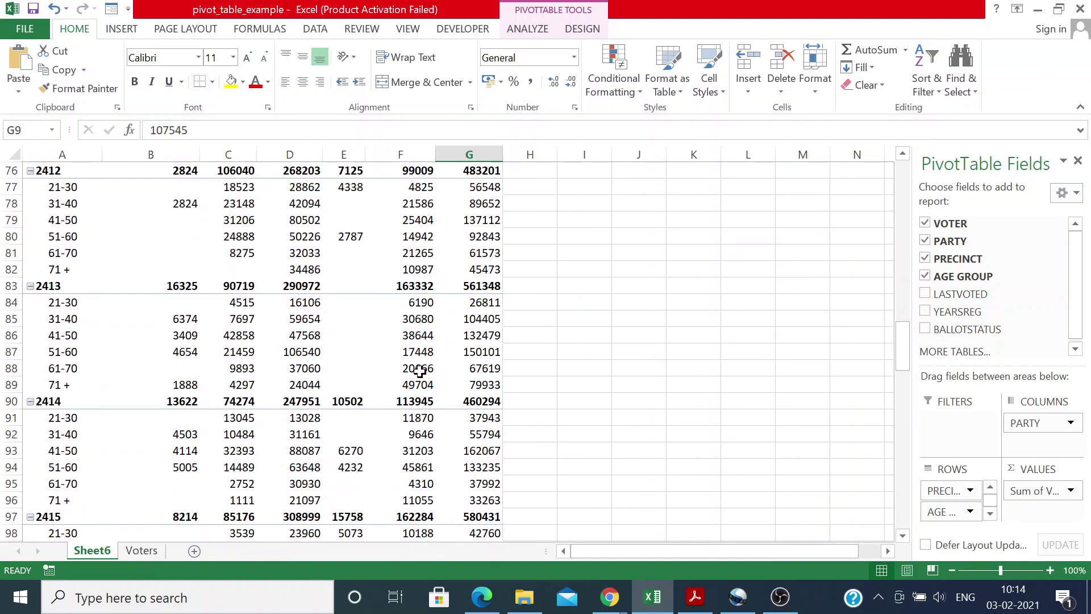
scroll(420, 370, up, 5)
scroll(420, 370, up, 20)
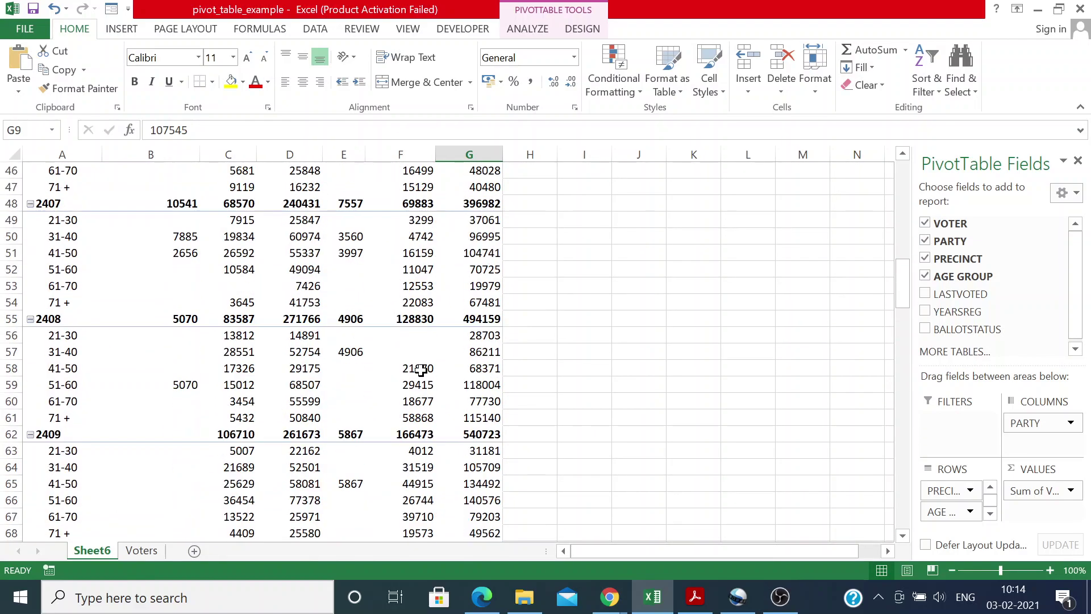
mouse_move(420, 370)
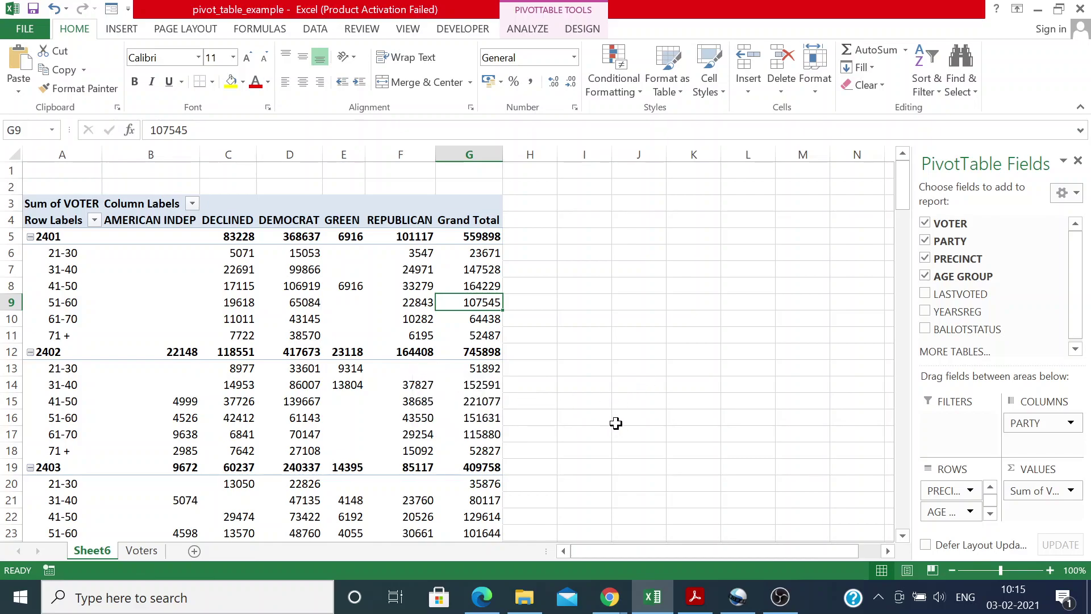
- Compare the age-group values of the first few precincts across the party columns
scroll(549, 342, down, 1)
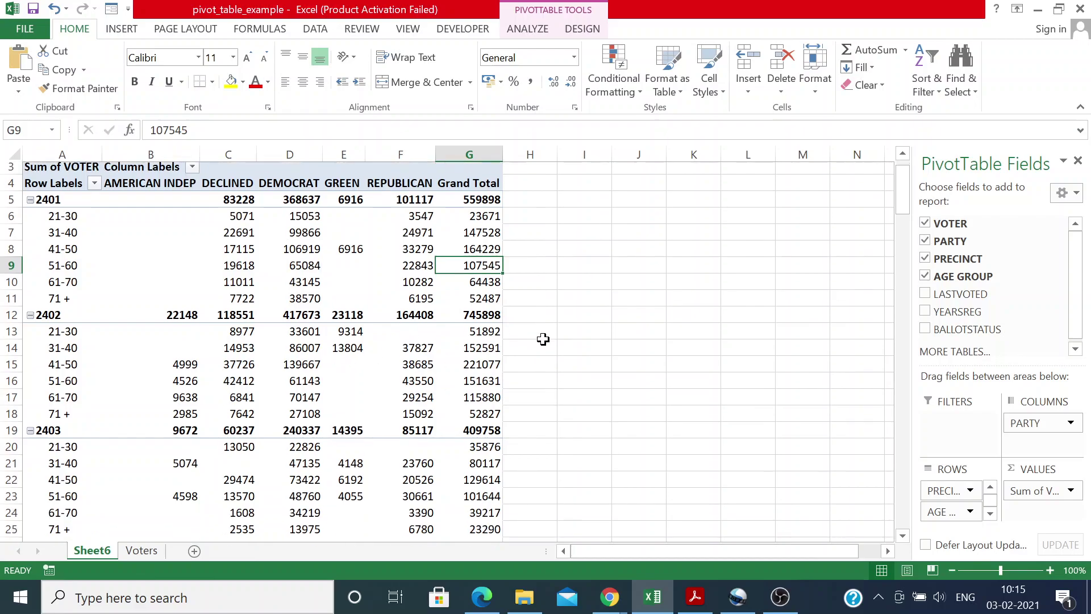
mouse_move(338, 295)
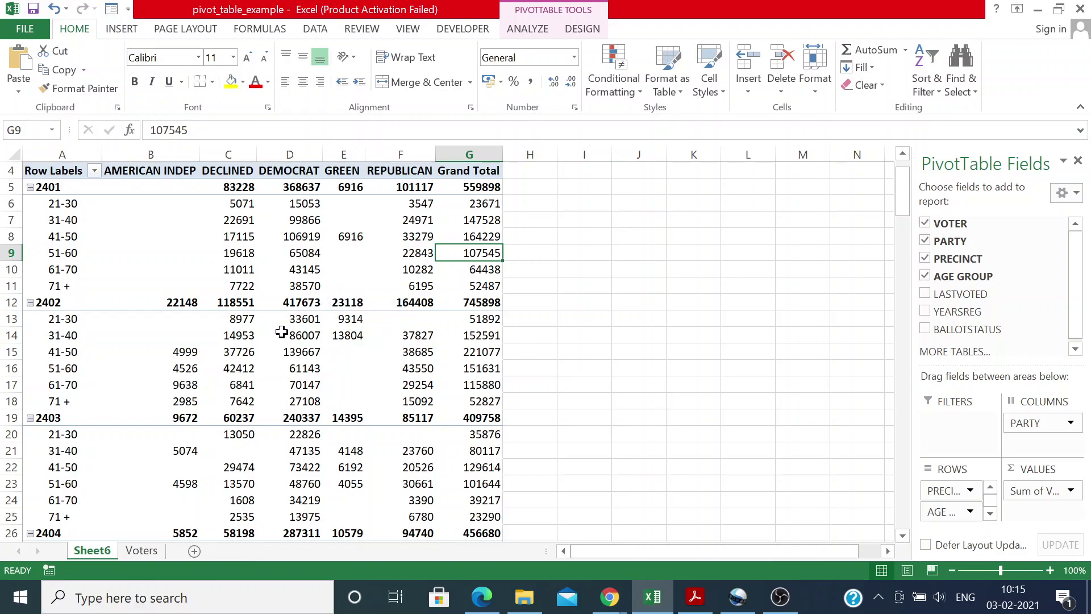
mouse_move(282, 332)
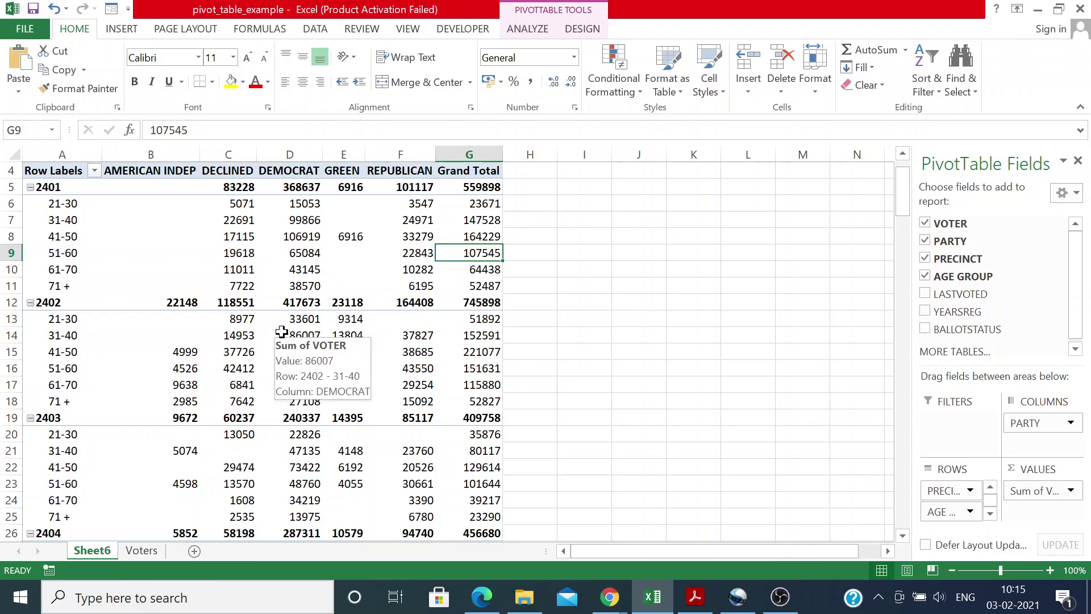
scroll(534, 321, up, 1)
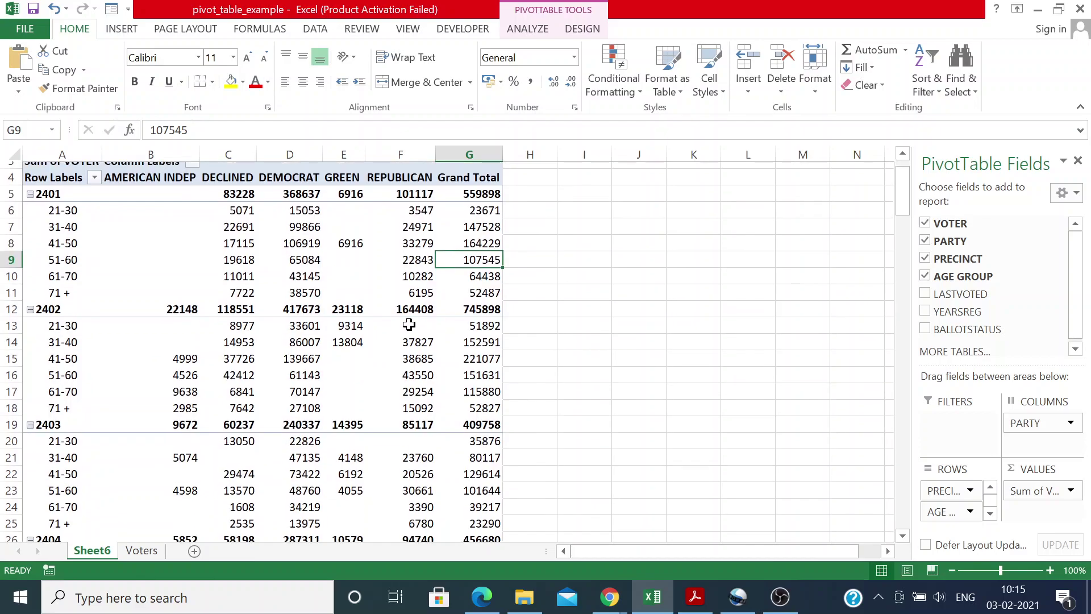
scroll(415, 324, down, 2)
mouse_move(416, 324)
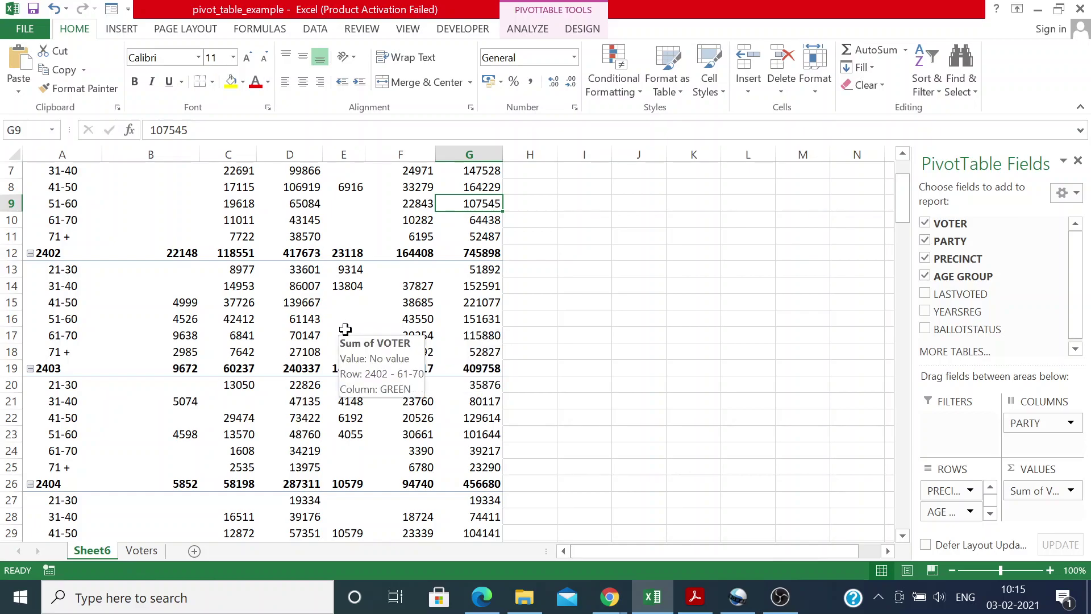
scroll(344, 327, up, 2)
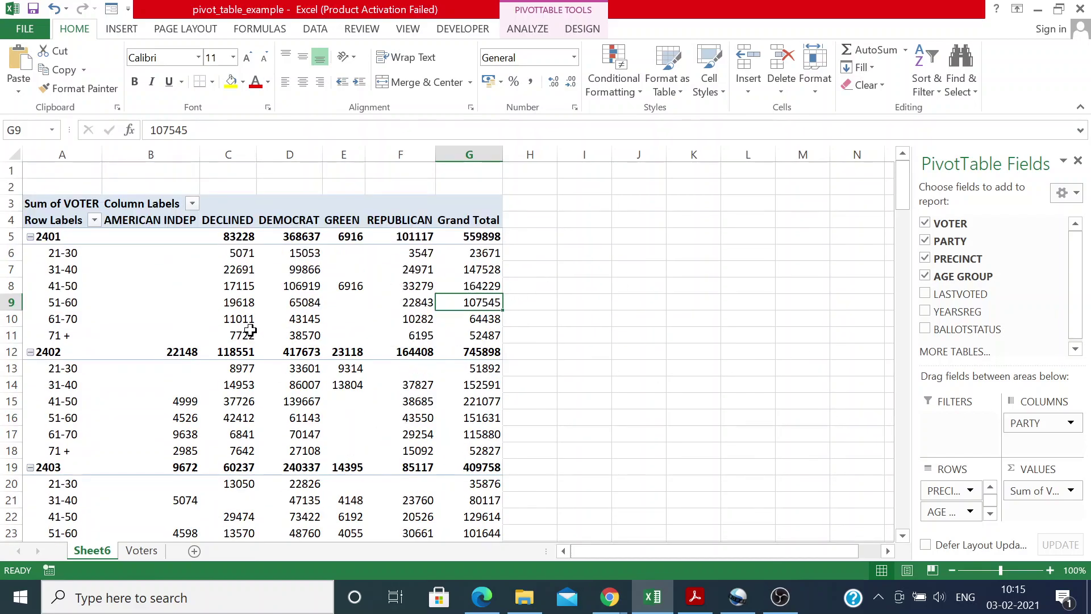
scroll(420, 354, down, 2)
scroll(420, 353, up, 2)
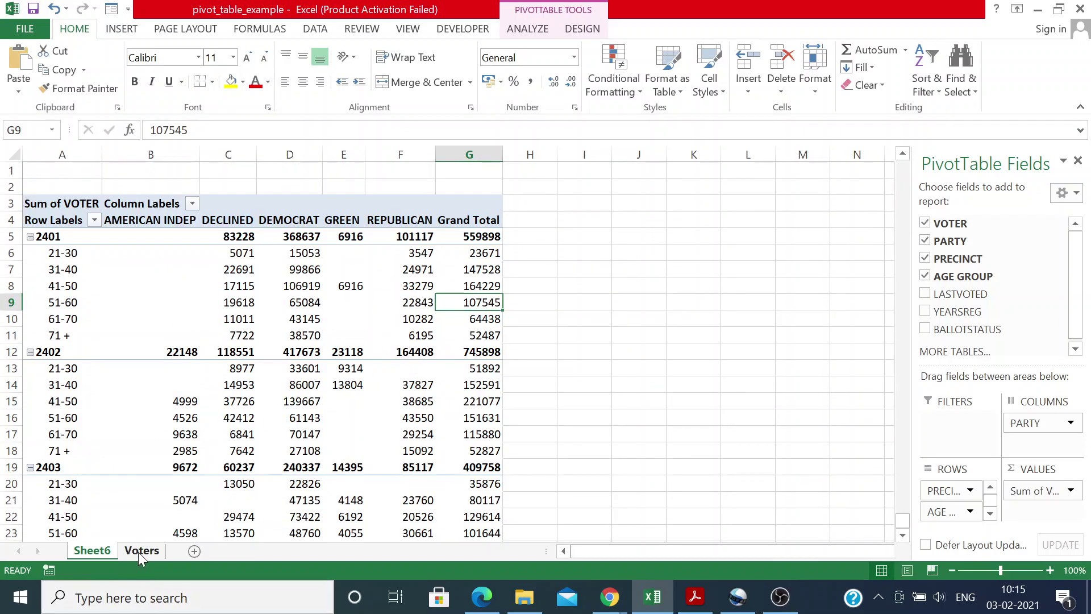
- Go back to the Voters sheet and look through the voter records and their precincts
click(140, 552)
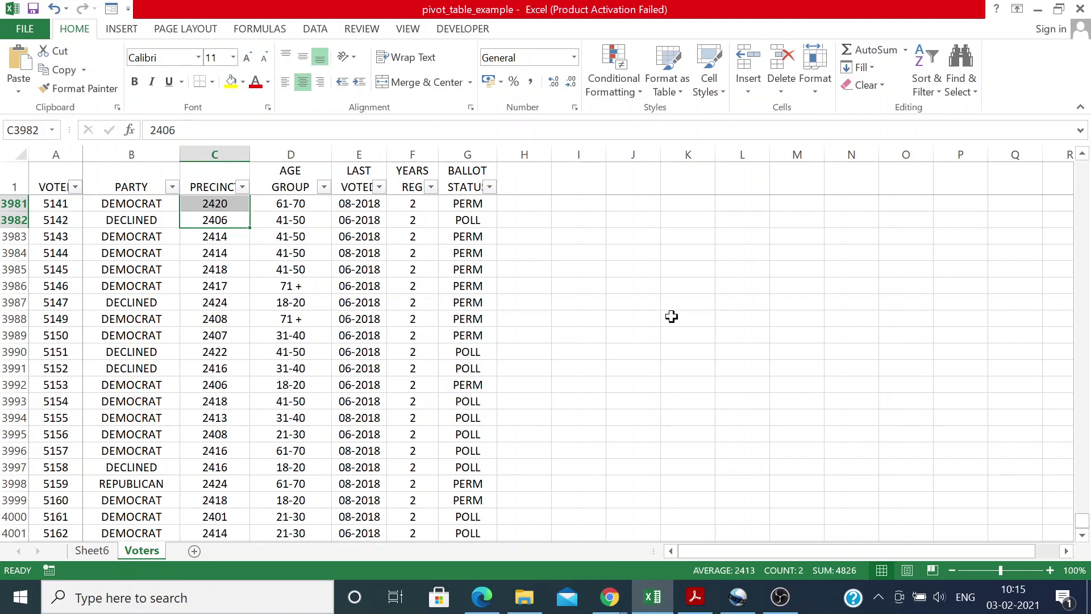
click(674, 302)
scroll(275, 256, up, 11)
scroll(195, 237, up, 12)
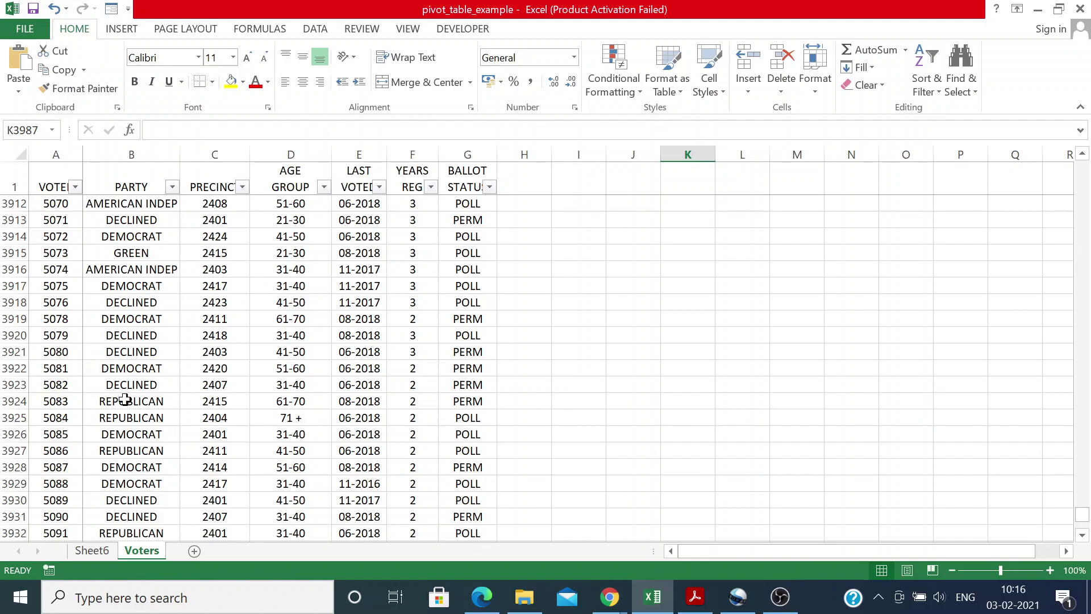
scroll(209, 376, up, 20)
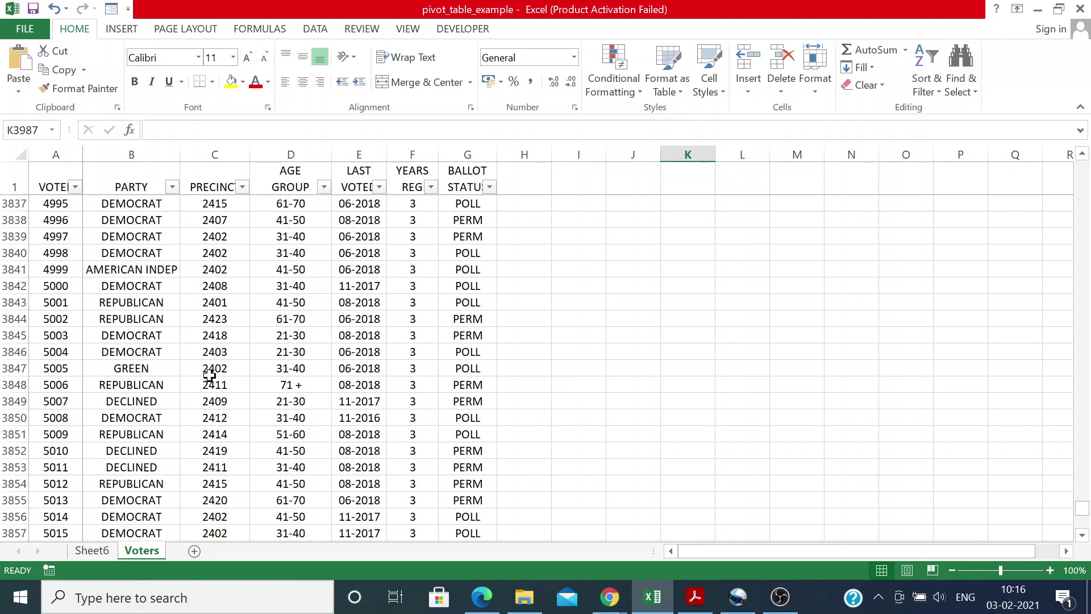
scroll(209, 375, up, 7)
click(222, 269)
scroll(227, 179, up, 5)
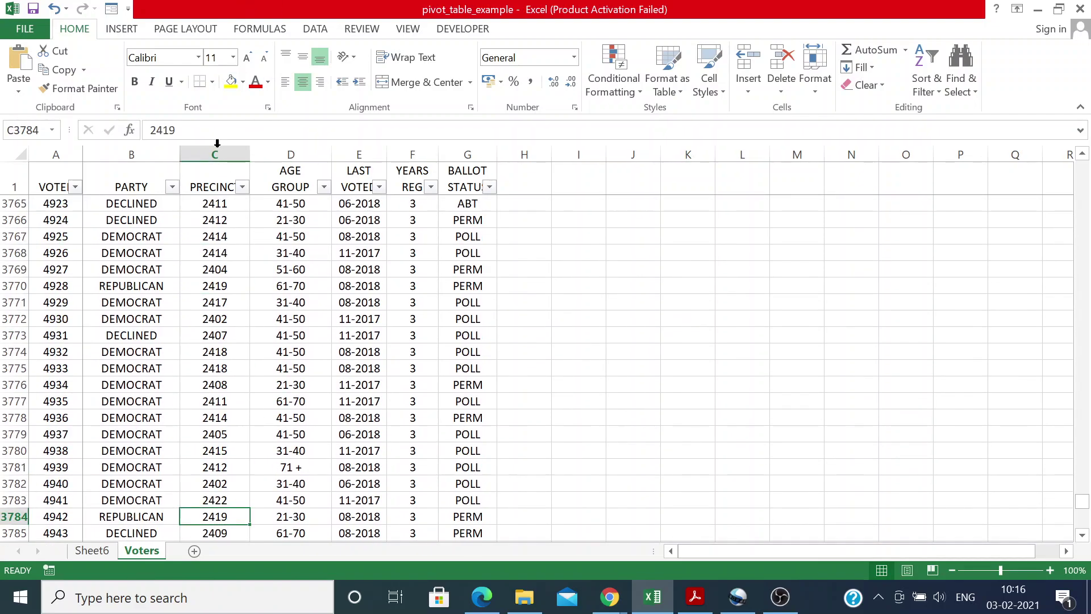
- Create a combined PivotChart and PivotTable from range Voters!$A$1:$G$4001 on a new worksheet
click(125, 29)
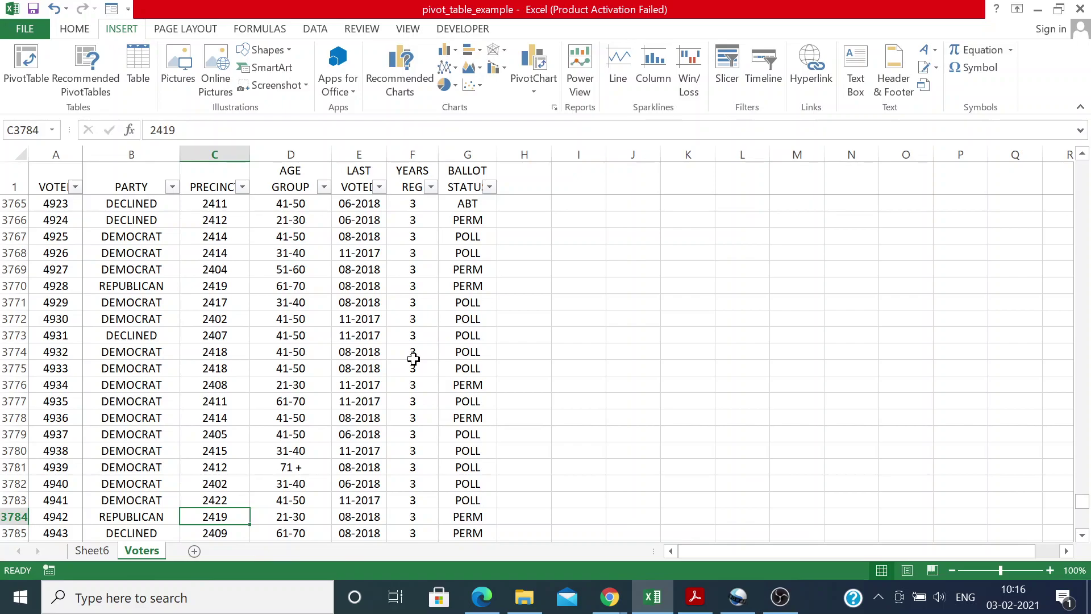
scroll(353, 382, up, 20)
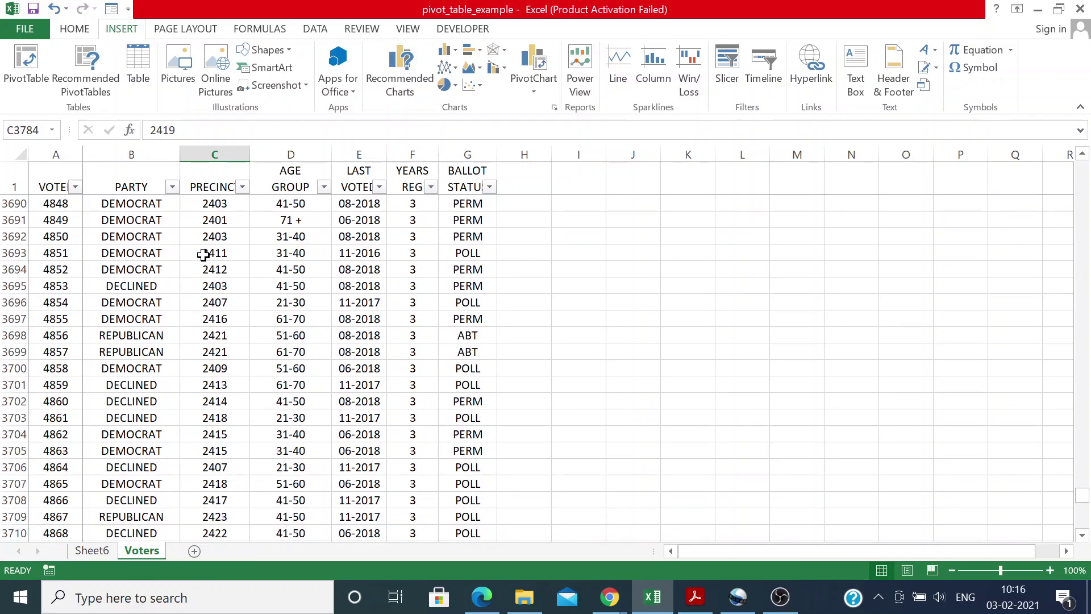
click(210, 287)
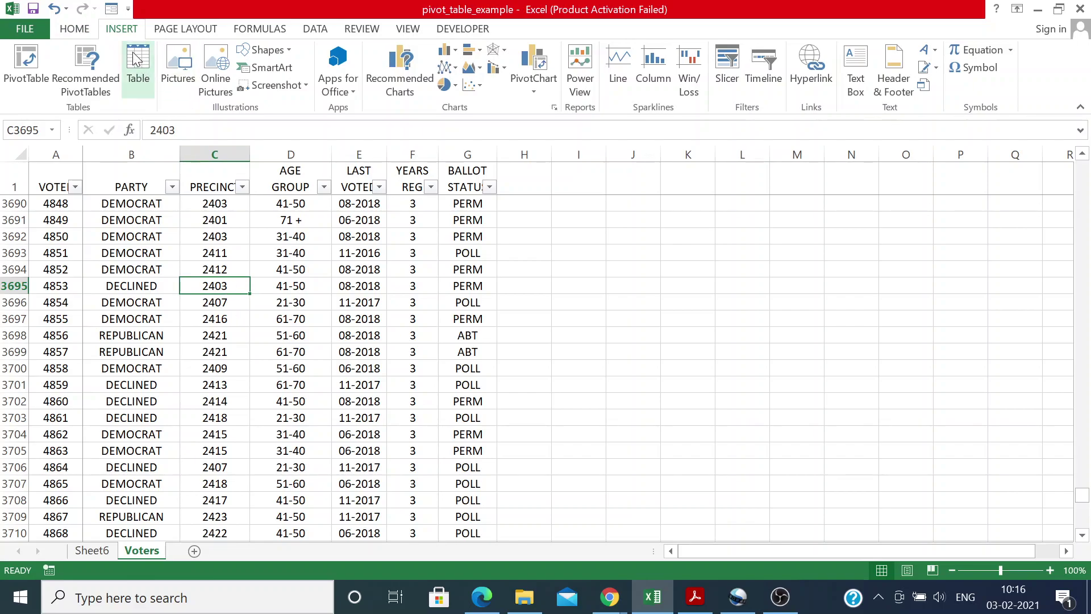
right_click(131, 86)
click(128, 29)
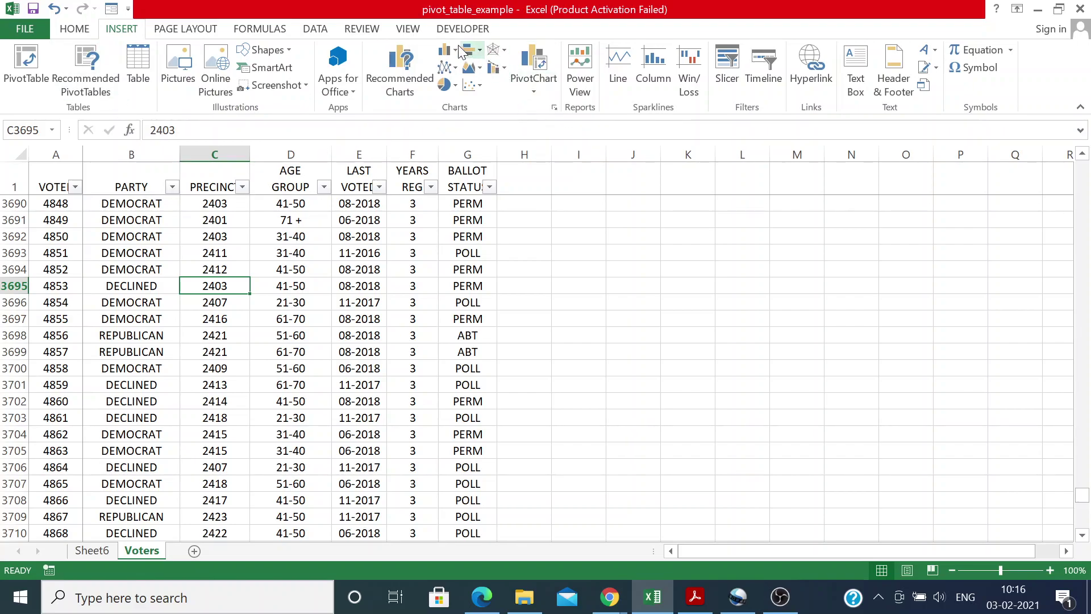
click(535, 91)
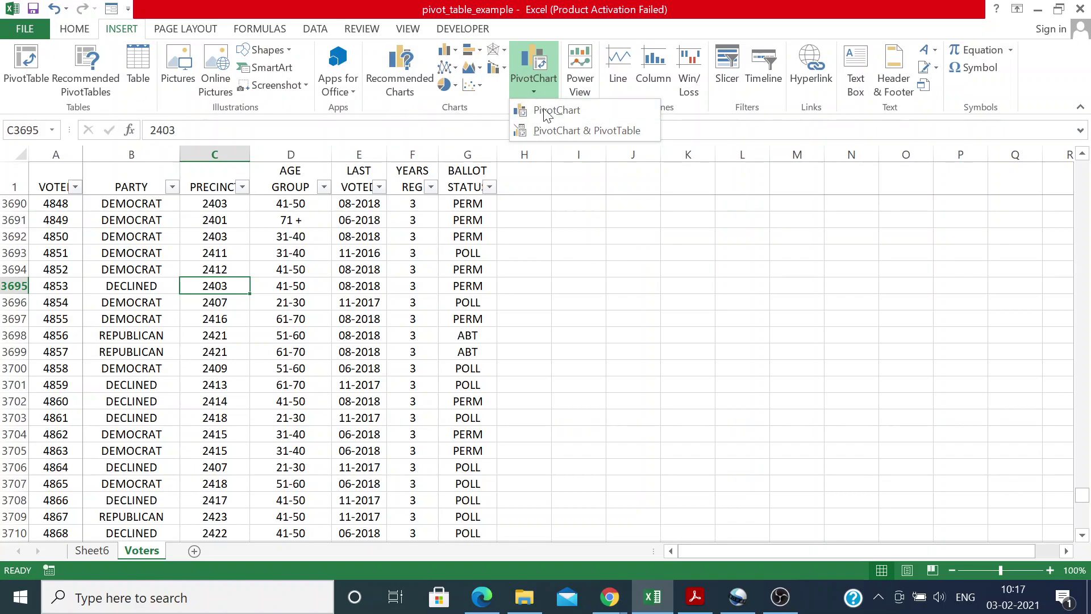
click(569, 130)
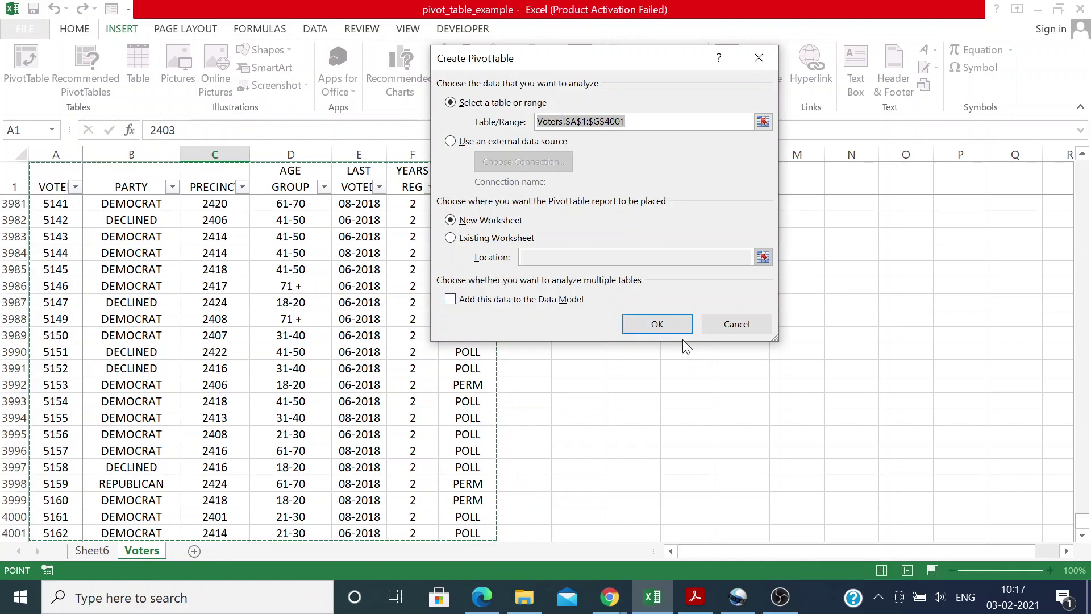
click(657, 327)
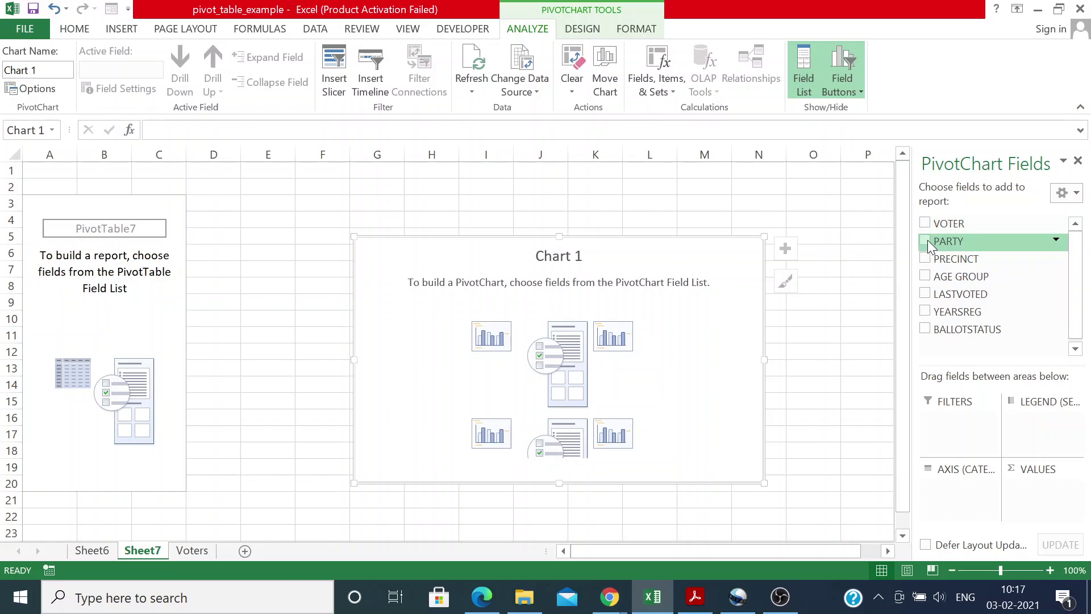
- Place PRECINCT on the PivotChart's category axis and add VOTER as a summed value
click(926, 257)
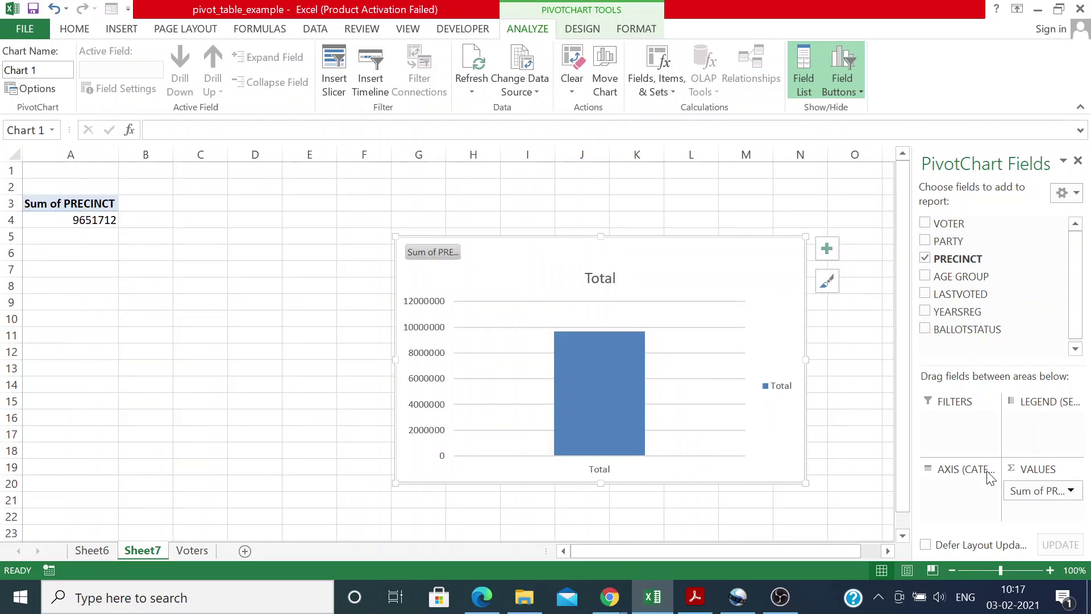
drag(1041, 492, 952, 492)
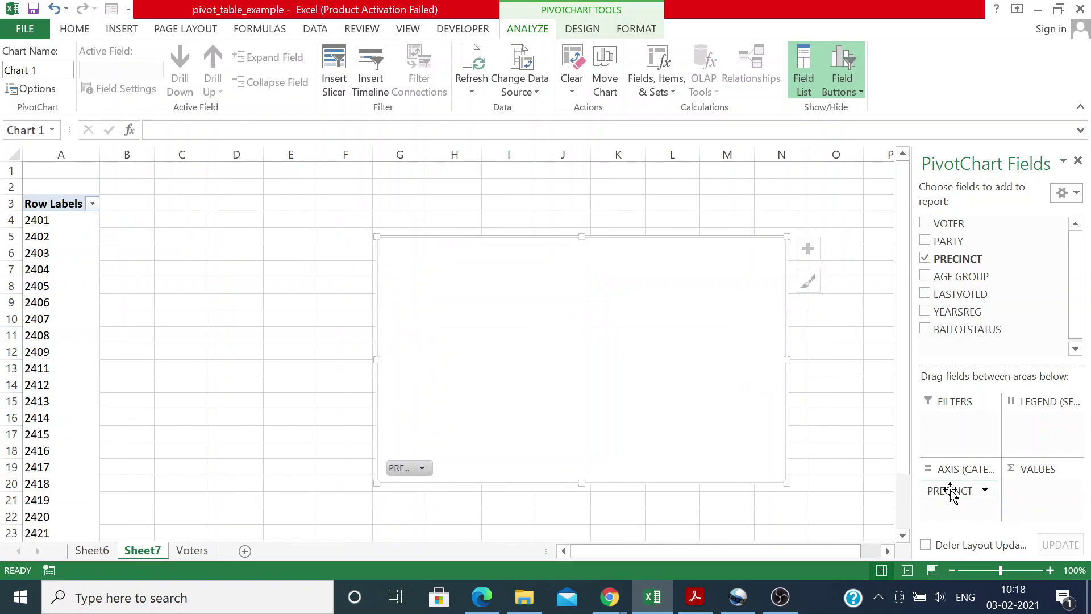
click(986, 492)
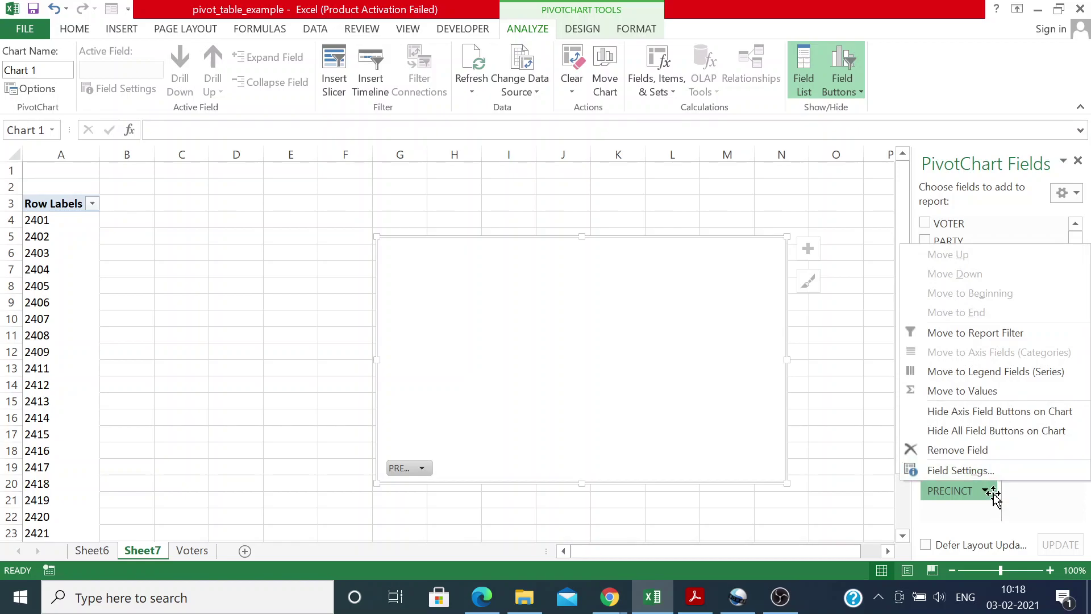
click(1035, 495)
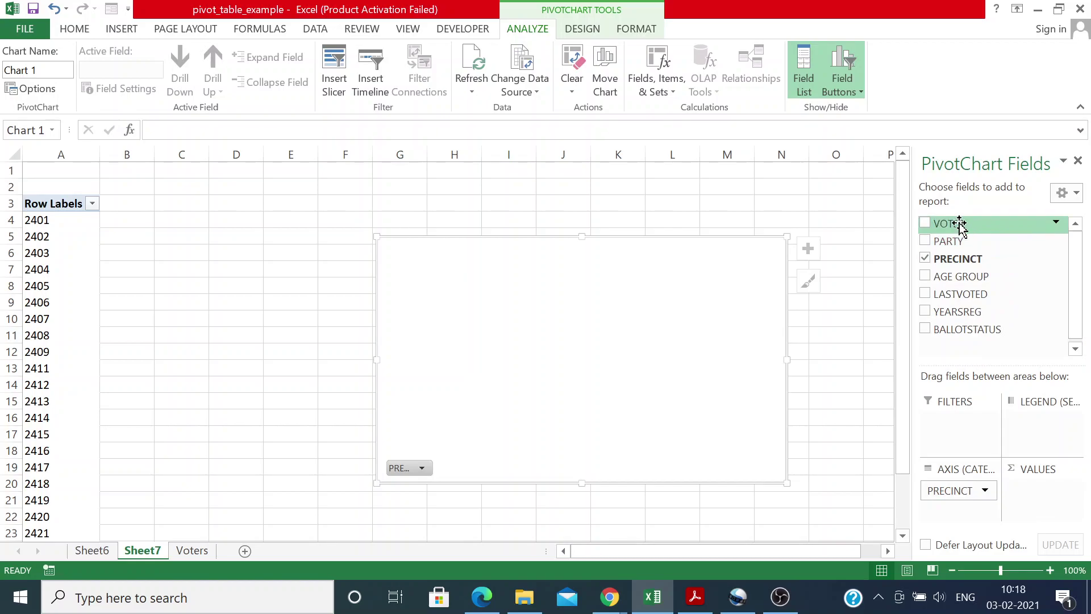
click(925, 223)
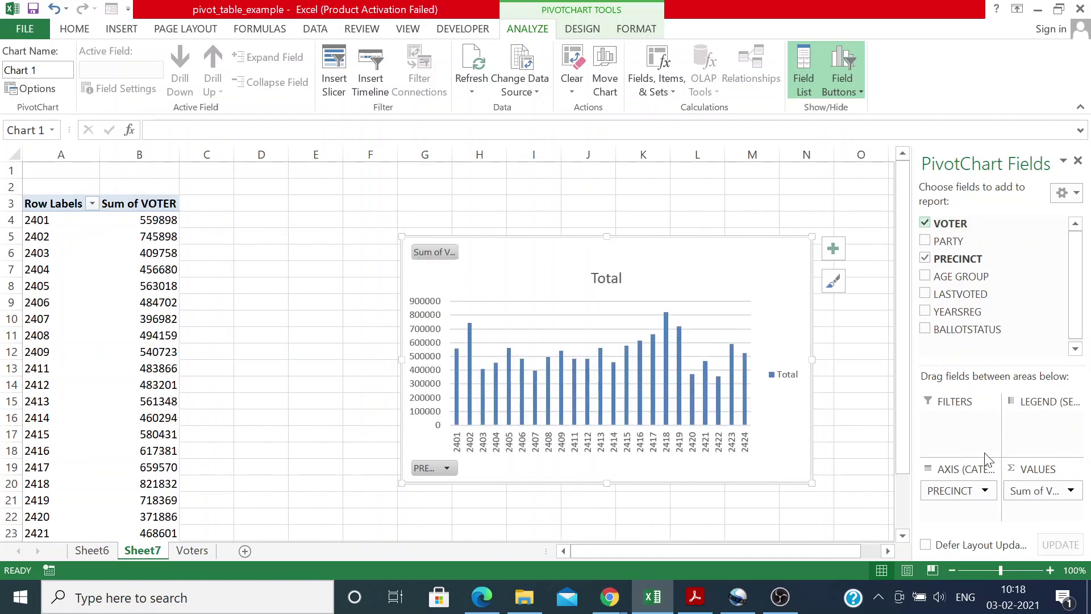
- Add the PARTY field to the PivotChart's axis beneath PRECINCT and look over the chart
click(925, 242)
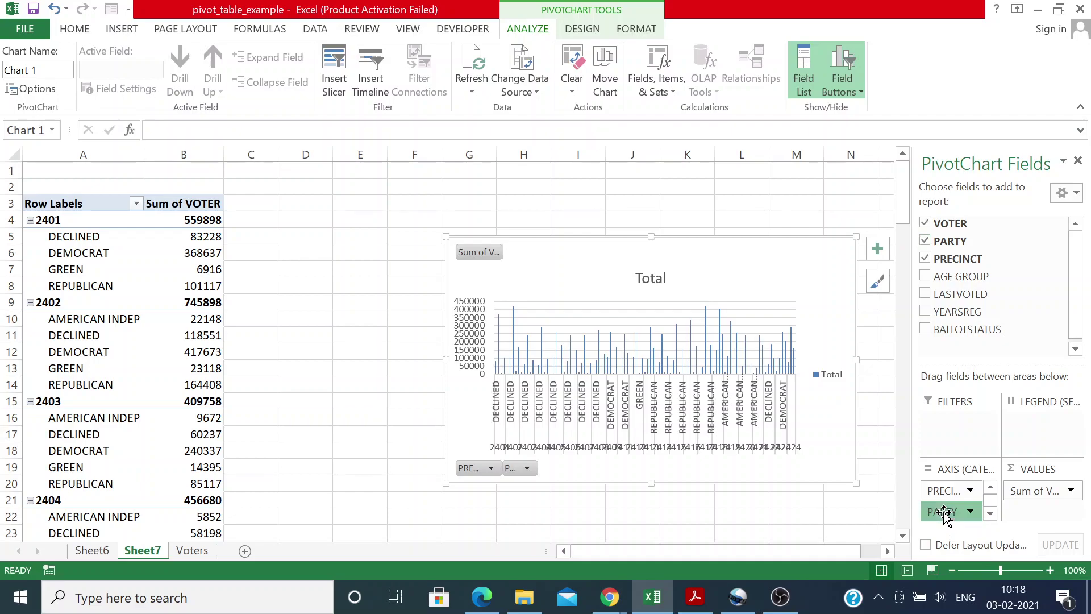
click(945, 513)
click(795, 501)
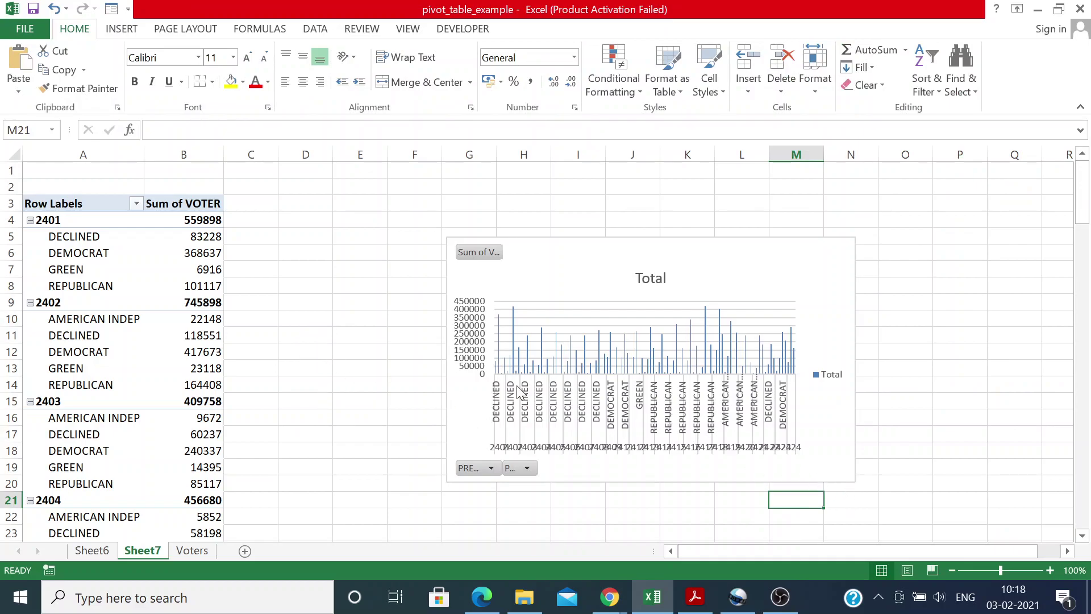
click(751, 415)
click(728, 254)
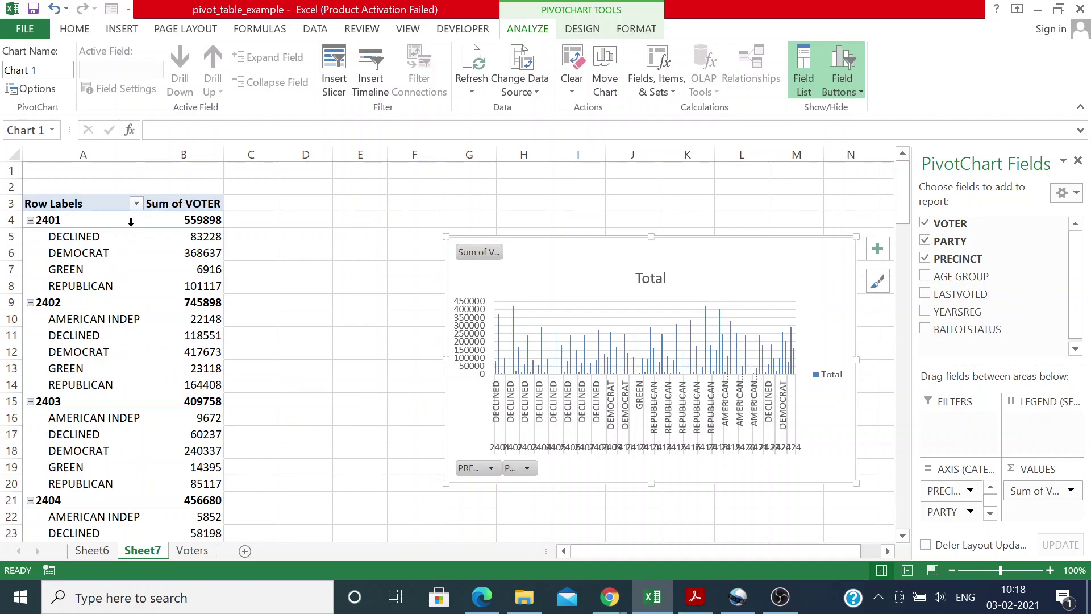
- Check the party sums under precinct 2401, and remove the PARTY field from the PivotTable's rows
click(130, 245)
click(176, 234)
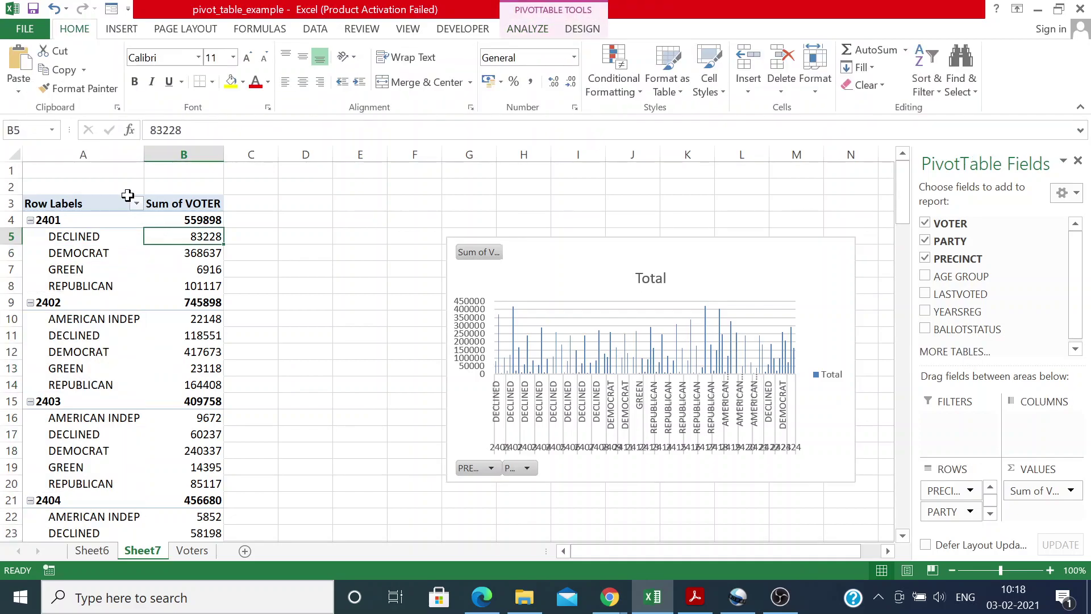
click(96, 201)
click(206, 220)
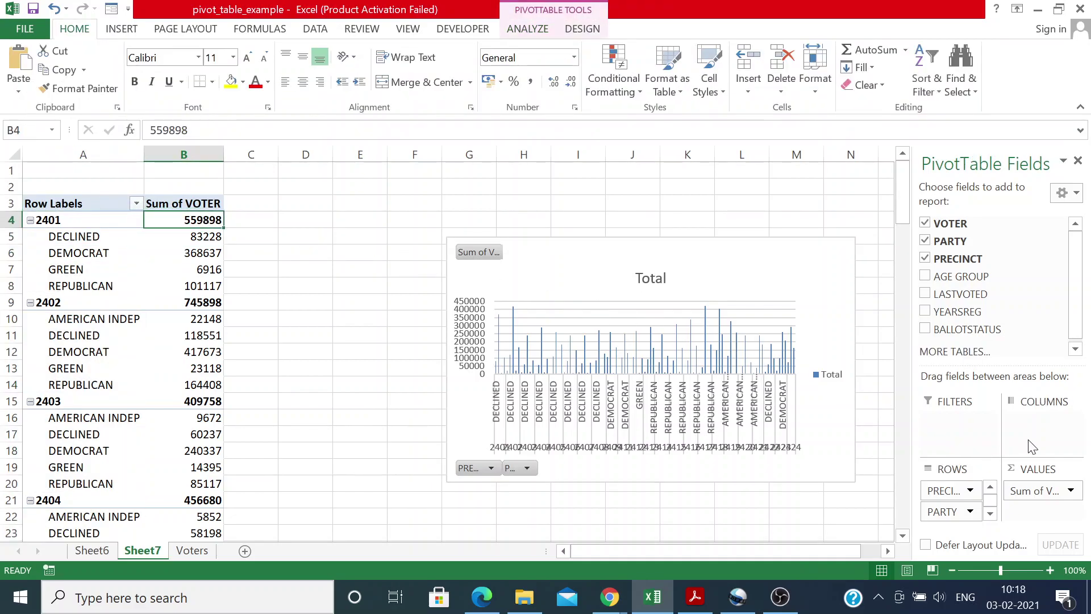
click(970, 512)
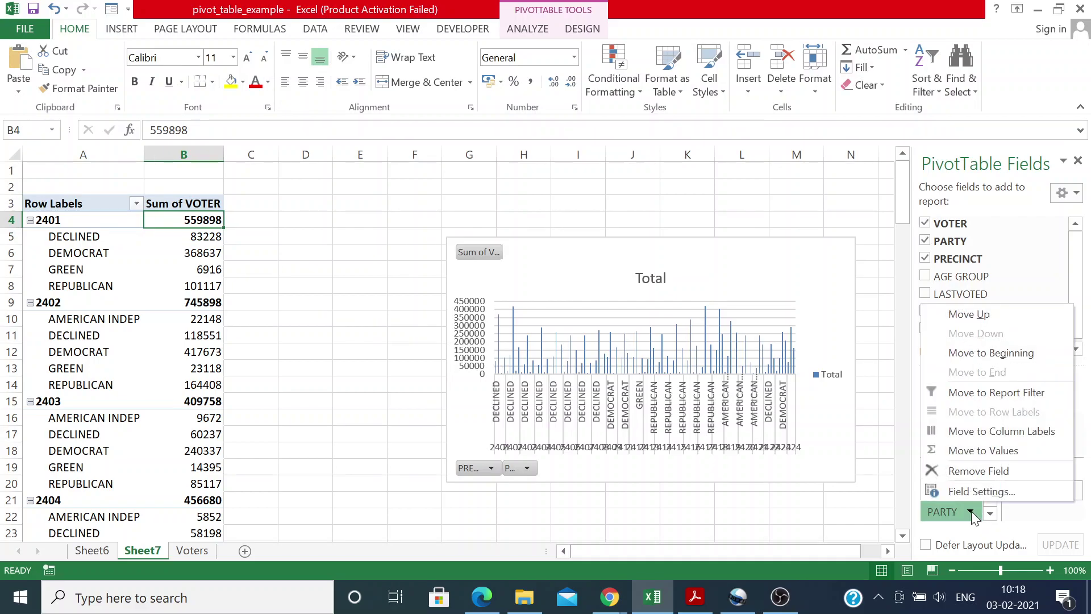
click(983, 472)
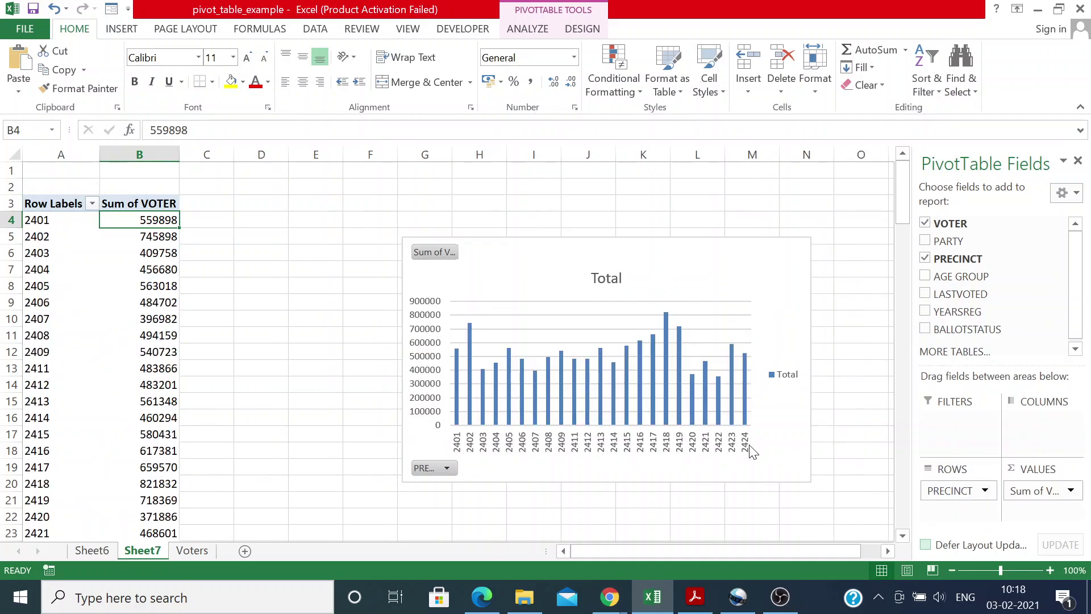
- Move the PivotChart up the sheet and examine the sort, filter and precinct choices of its PRECINCT axis filter
mouse_move(591, 246)
mouse_down()
mouse_move(592, 214)
mouse_move(530, 172)
mouse_up()
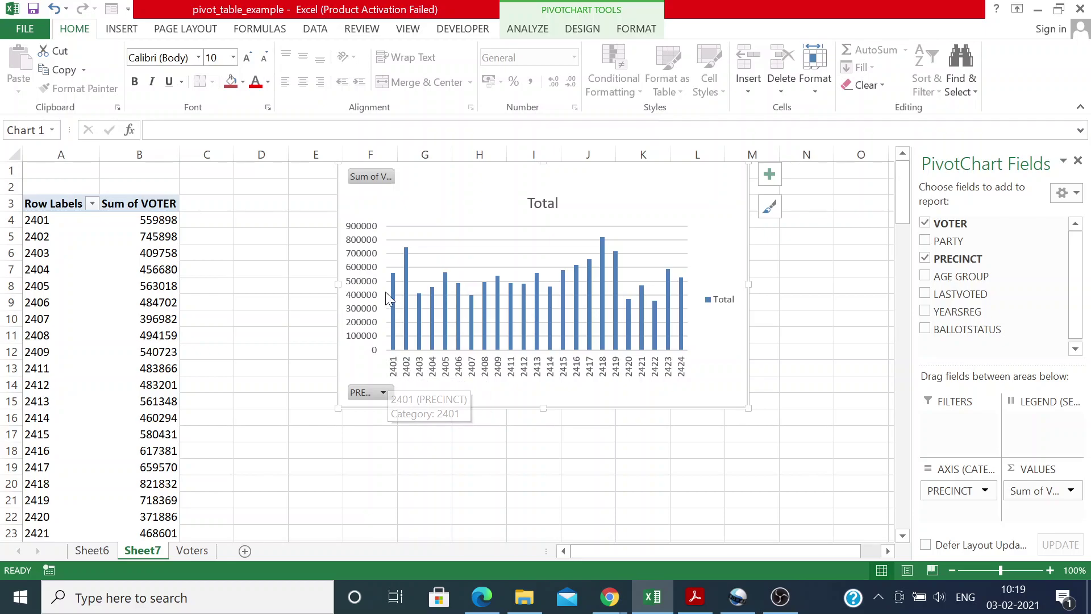
mouse_move(396, 284)
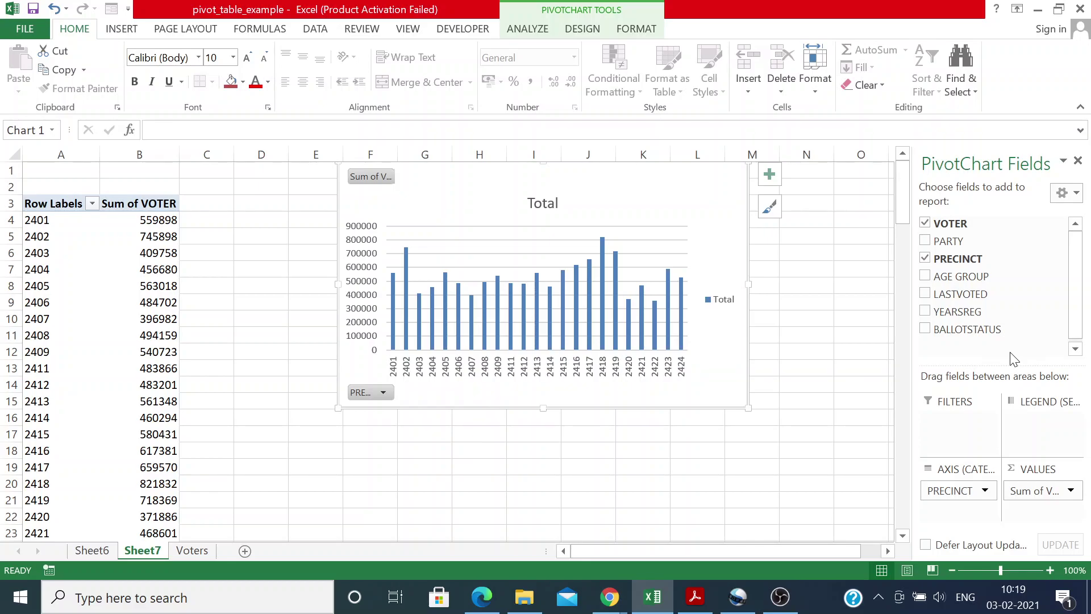
click(384, 392)
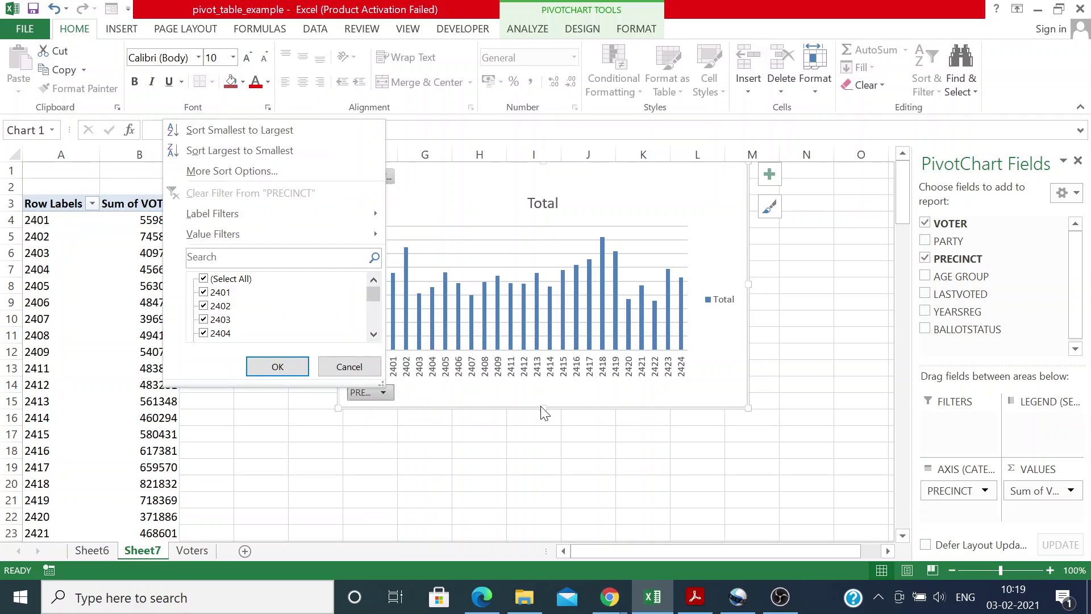
click(685, 396)
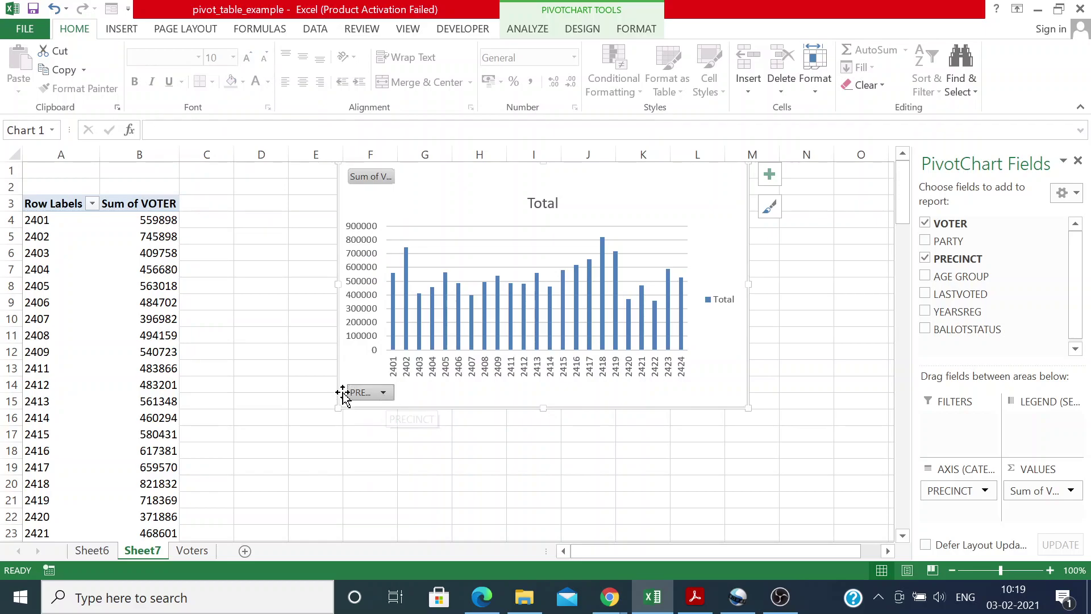
click(384, 393)
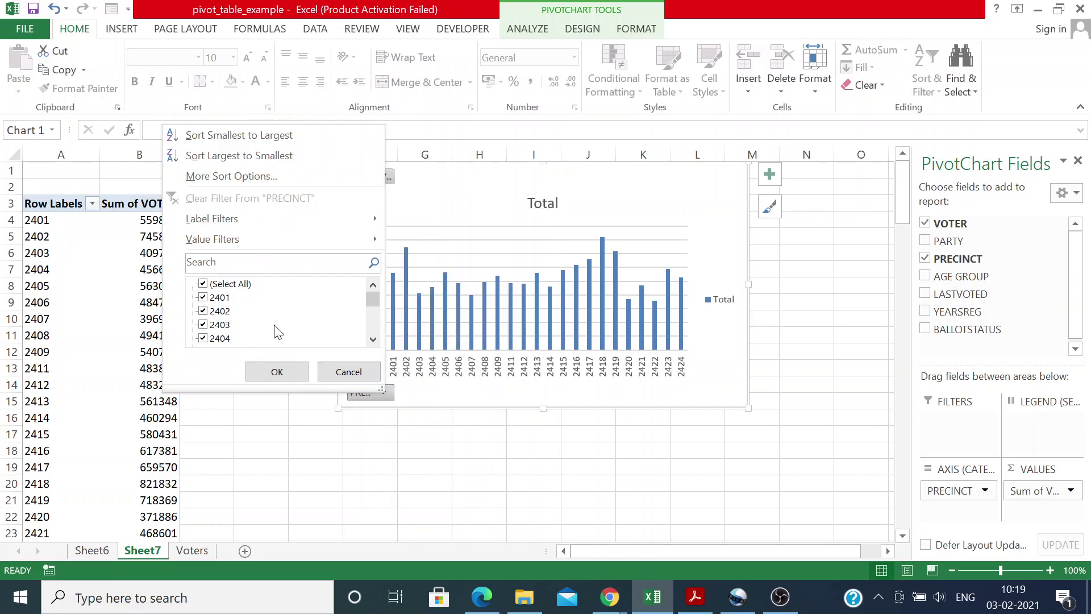
drag(374, 300, 374, 349)
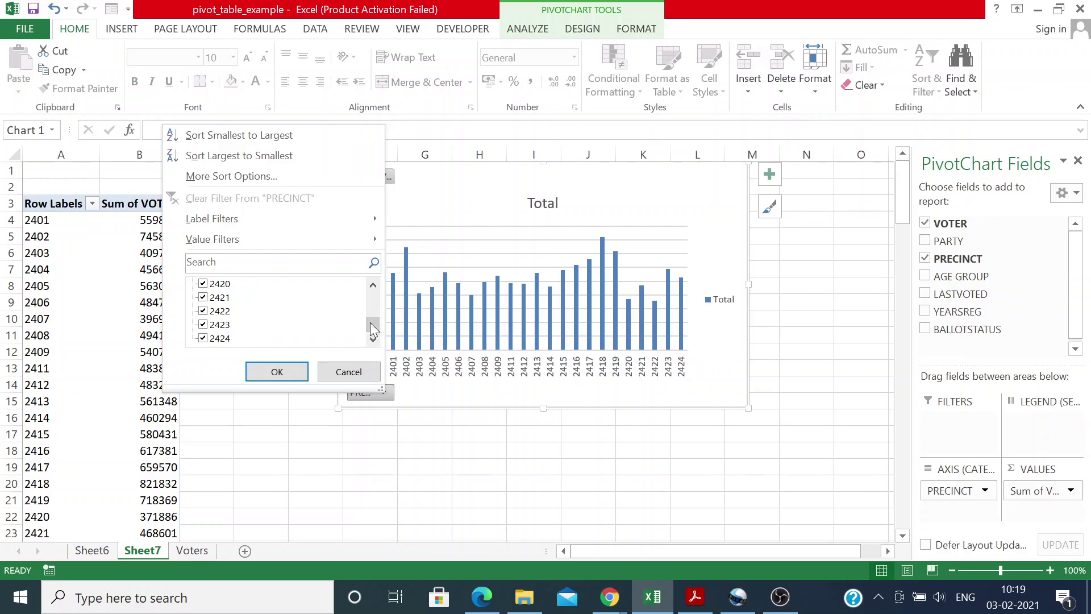
drag(368, 322, 373, 296)
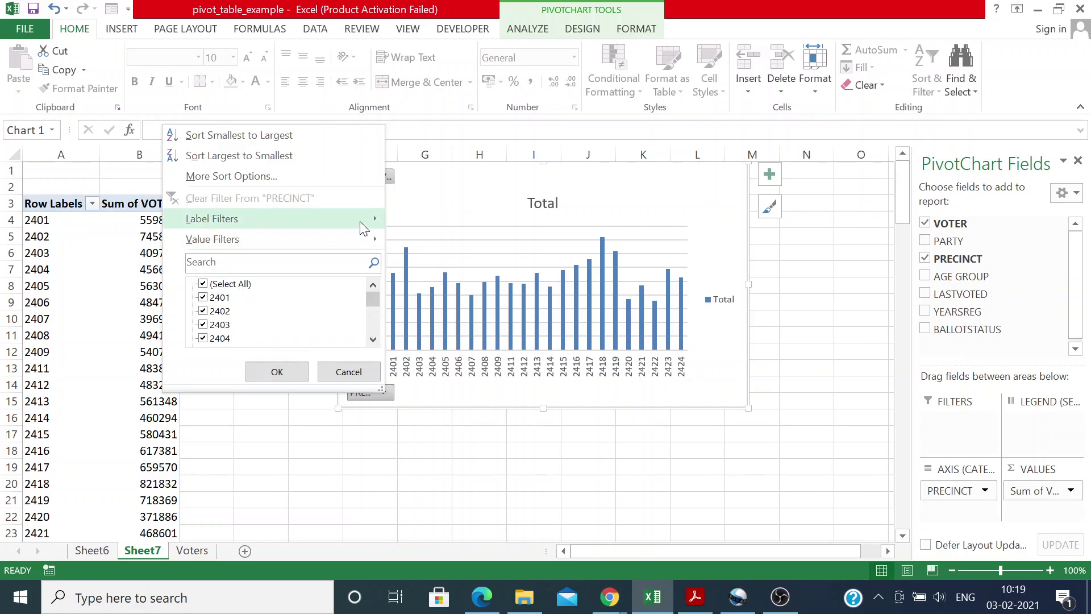
mouse_move(358, 242)
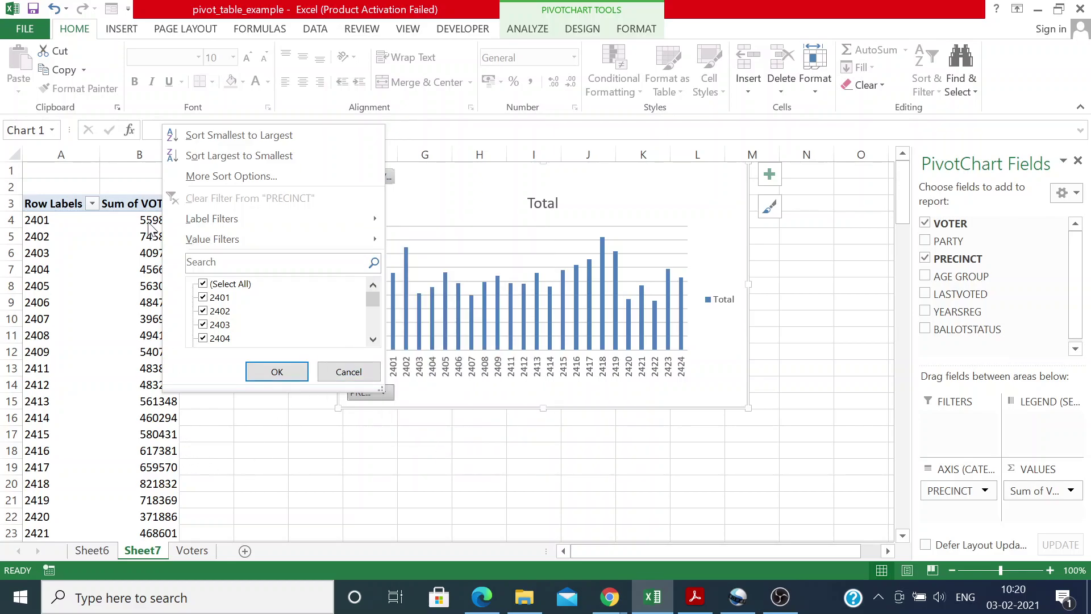
click(758, 466)
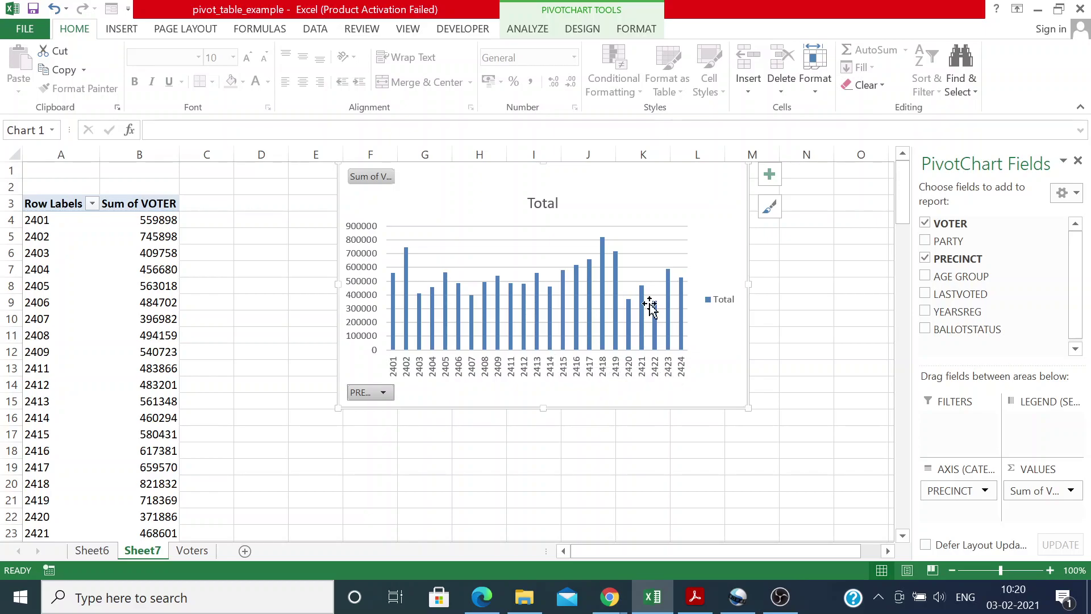
- Move the PivotChart down and closer to the pivot table, keeping it selected for field changes
mouse_move(673, 186)
mouse_down()
mouse_move(665, 251)
mouse_move(594, 241)
mouse_move(613, 239)
mouse_up()
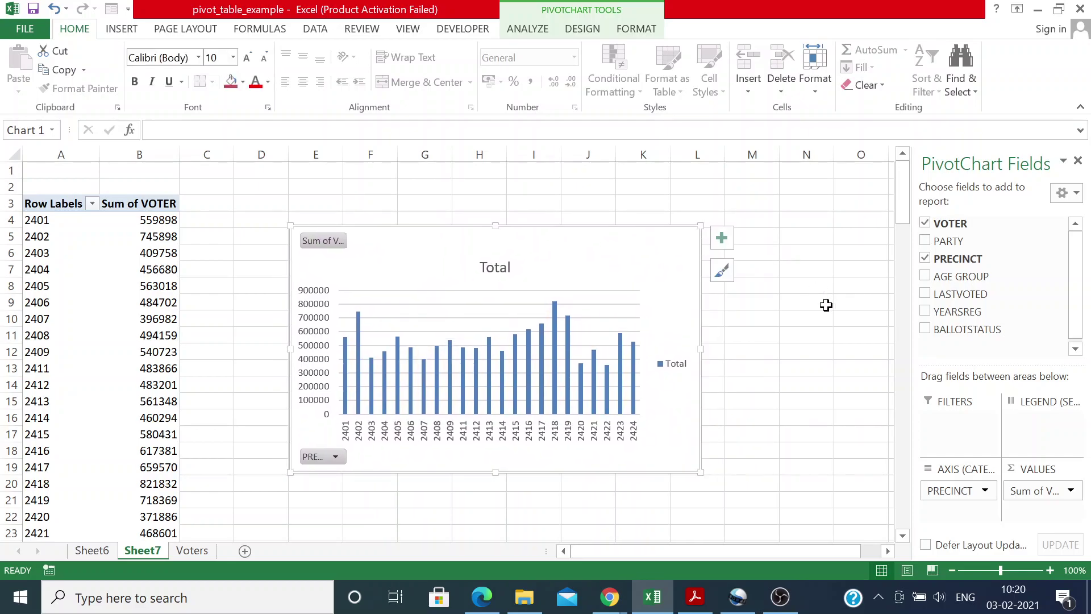
click(826, 305)
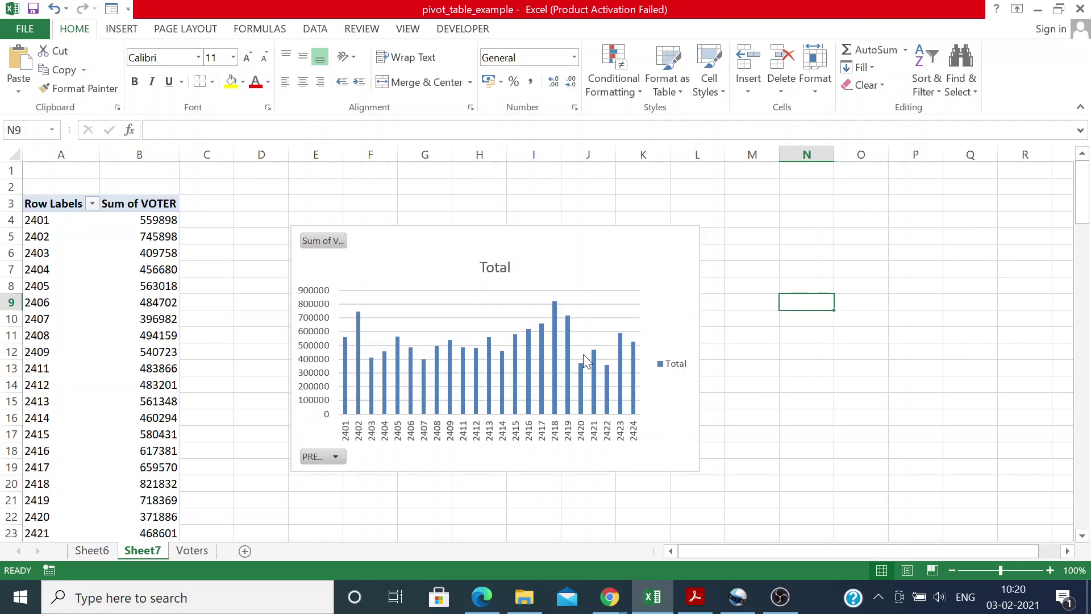
click(589, 250)
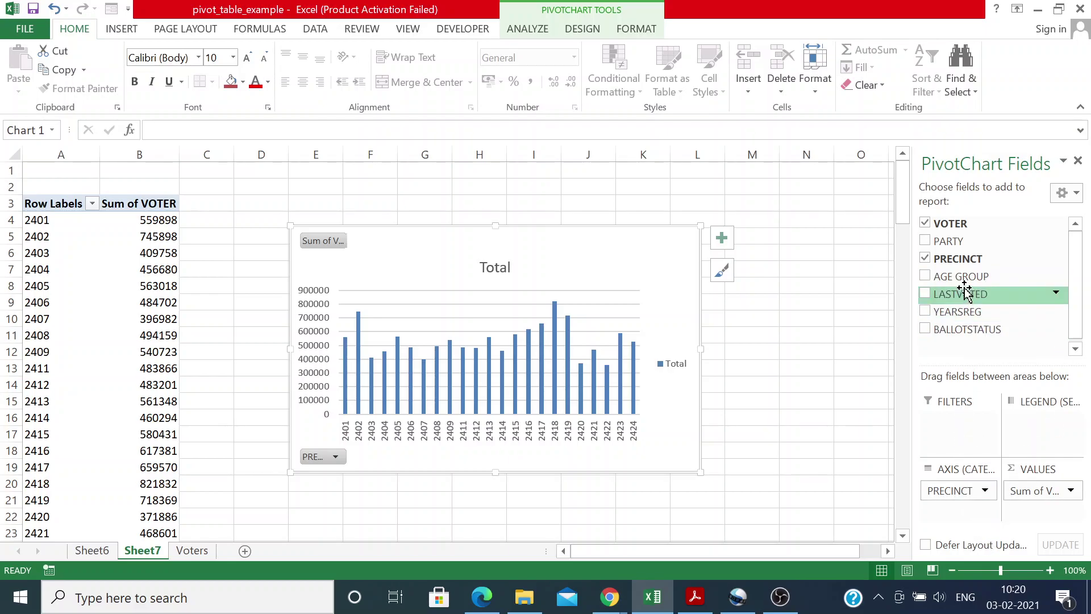
- Clear the PivotChart layout by removing the PRECINCT and VOTER fields
click(924, 259)
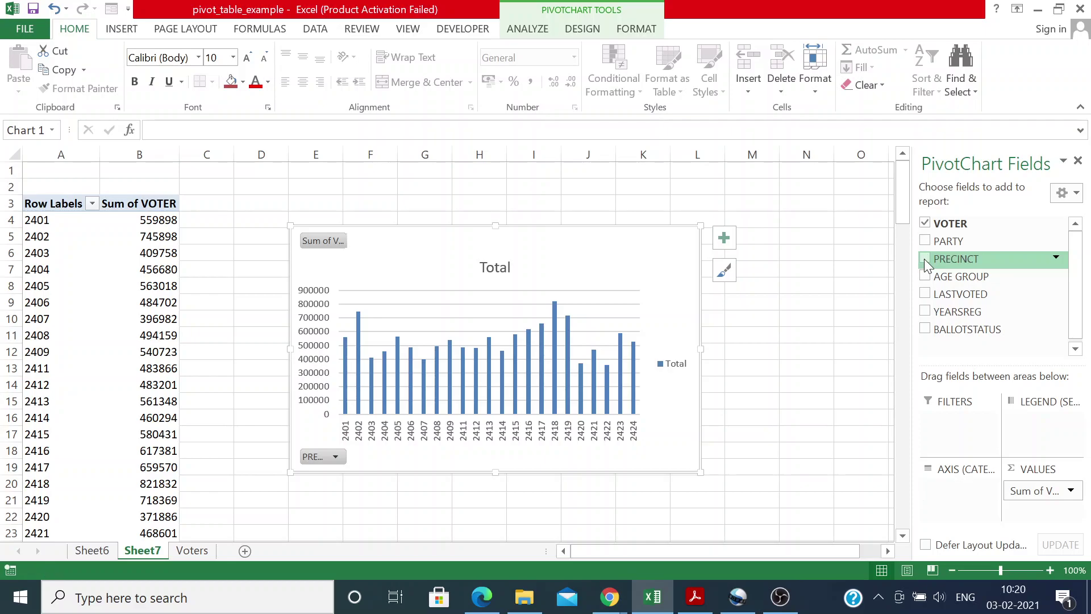
click(925, 258)
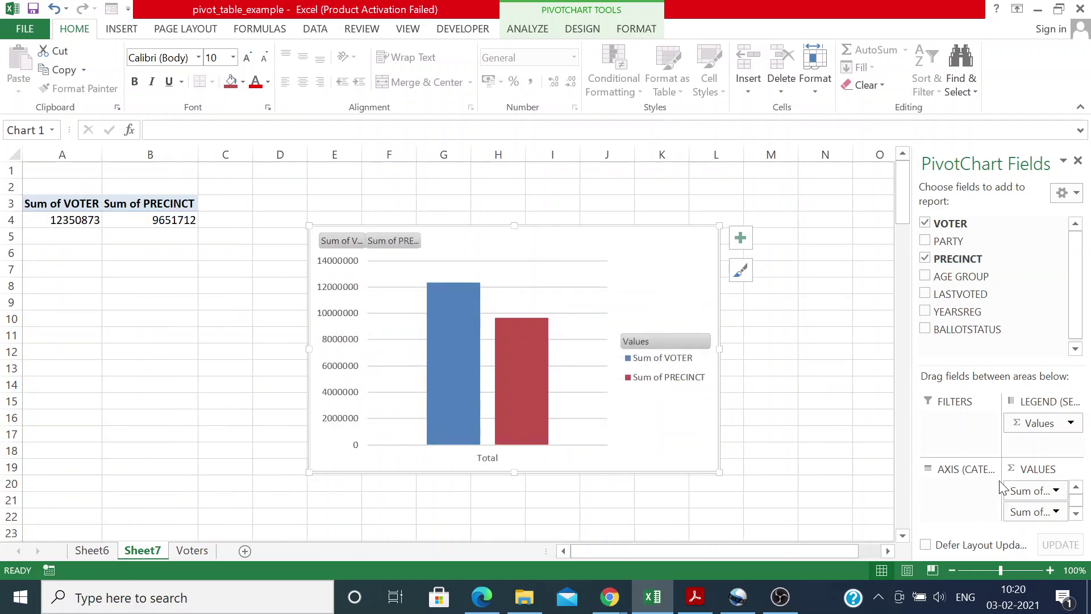
click(1056, 512)
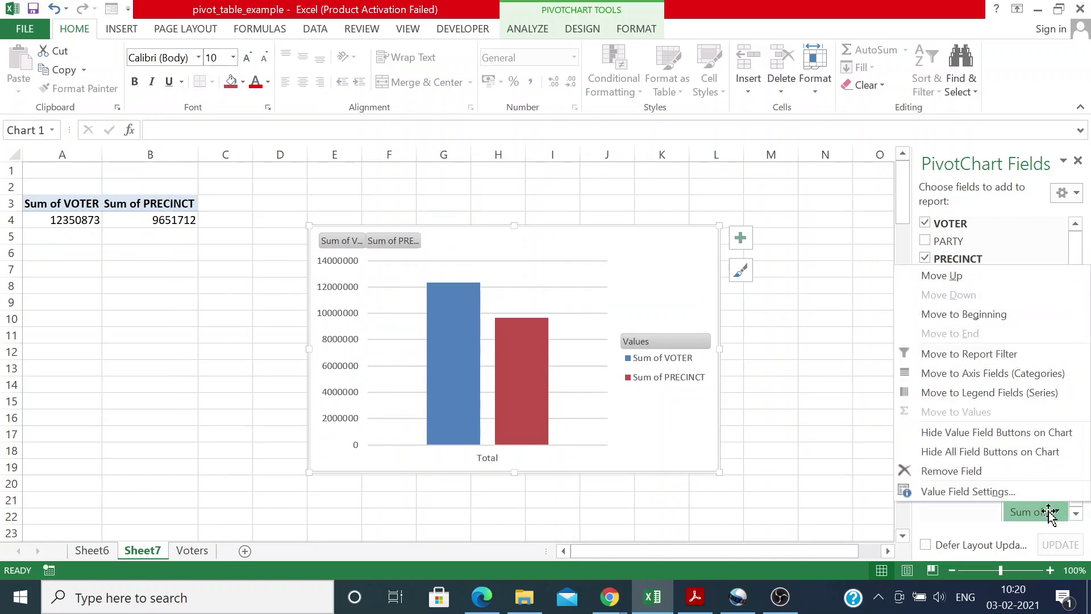
click(947, 472)
click(1072, 492)
click(973, 449)
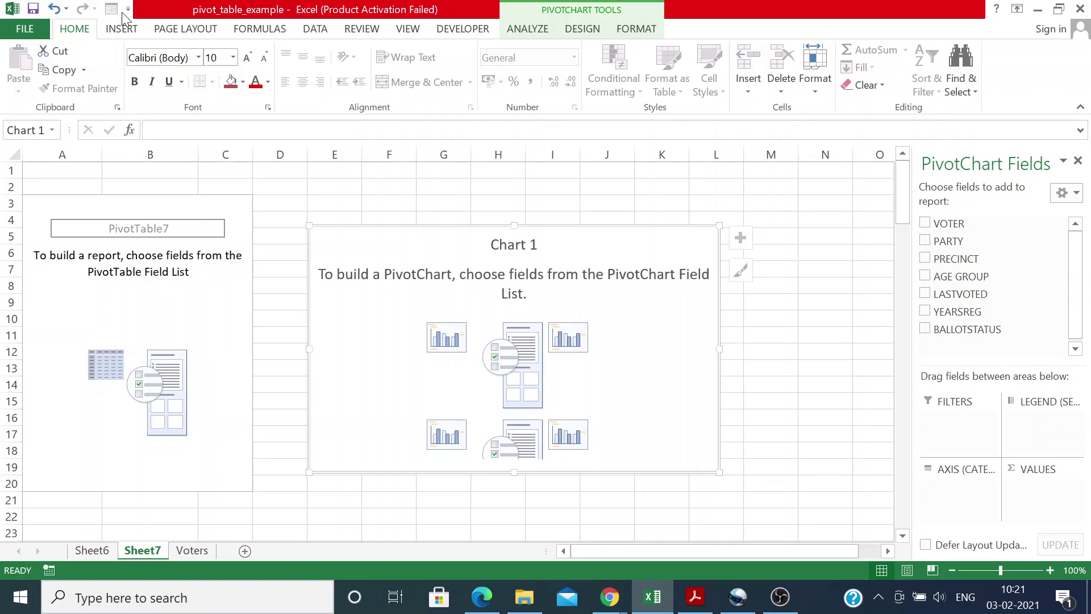
- Return to the Voters sheet holding the source data
click(192, 552)
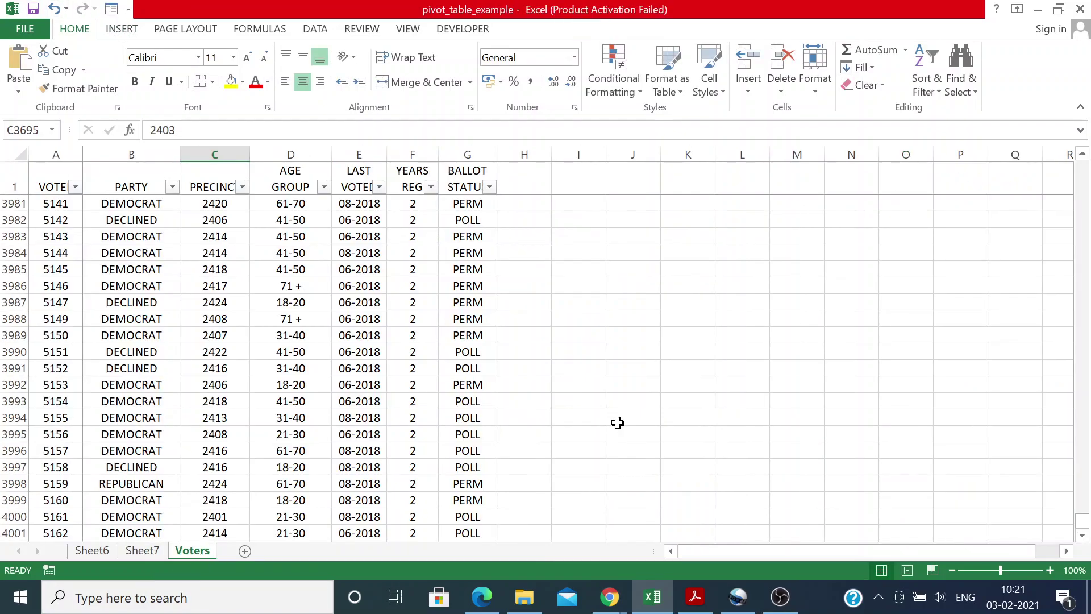